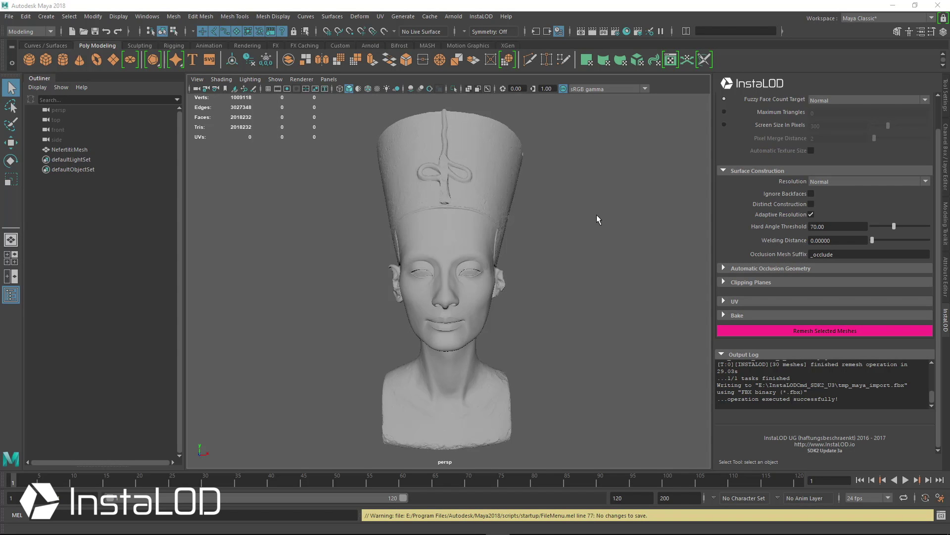
Remesh the high-poly Nefertiti mesh with InstaLOD, using Organic as the UV unwrap strategy.
click(503, 218)
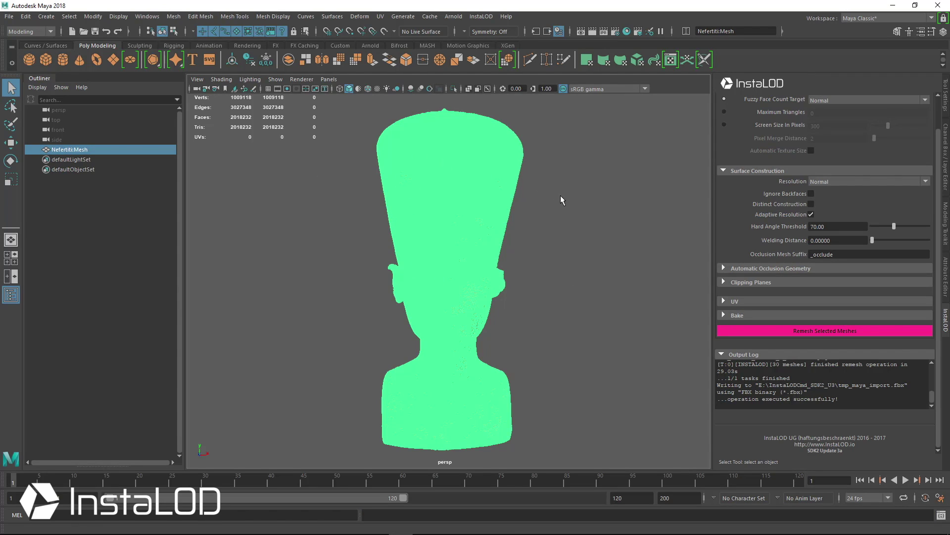
click(557, 263)
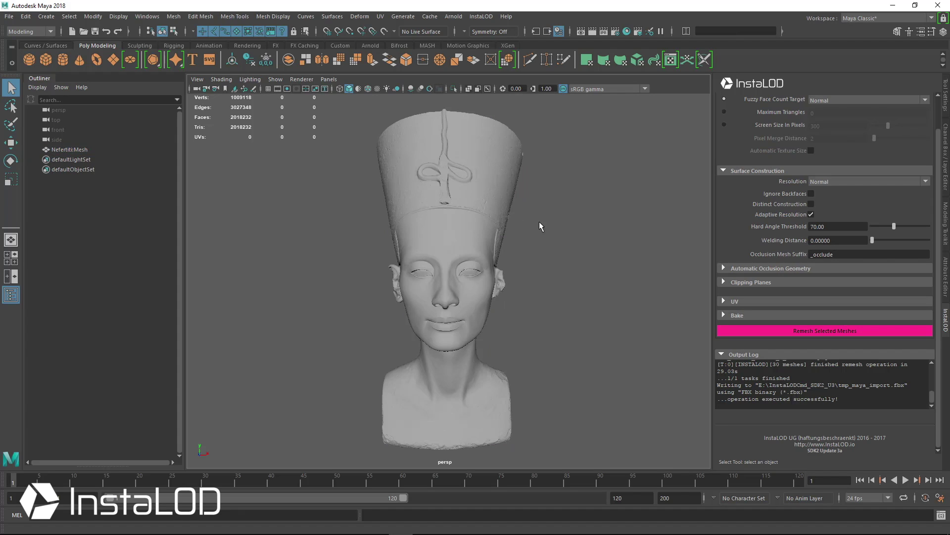
click(112, 149)
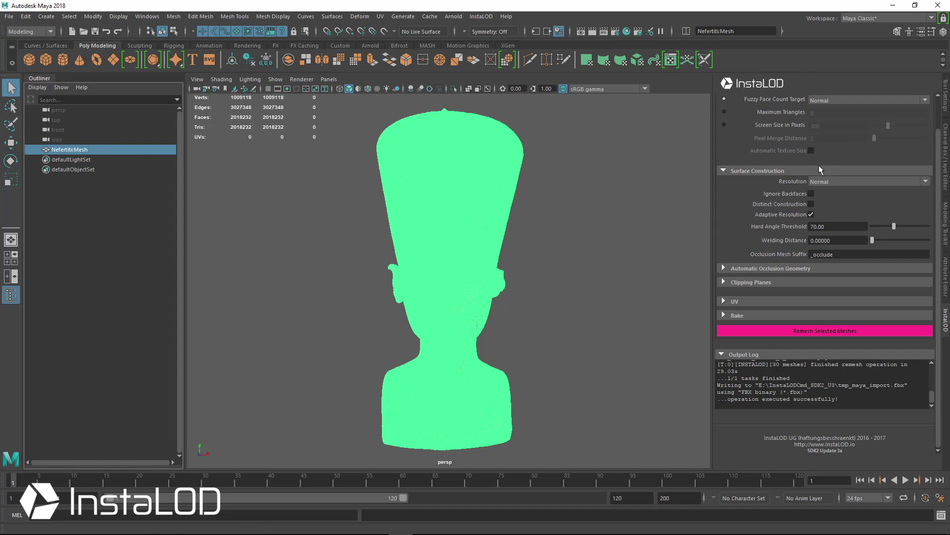
scroll(761, 121, up, 2)
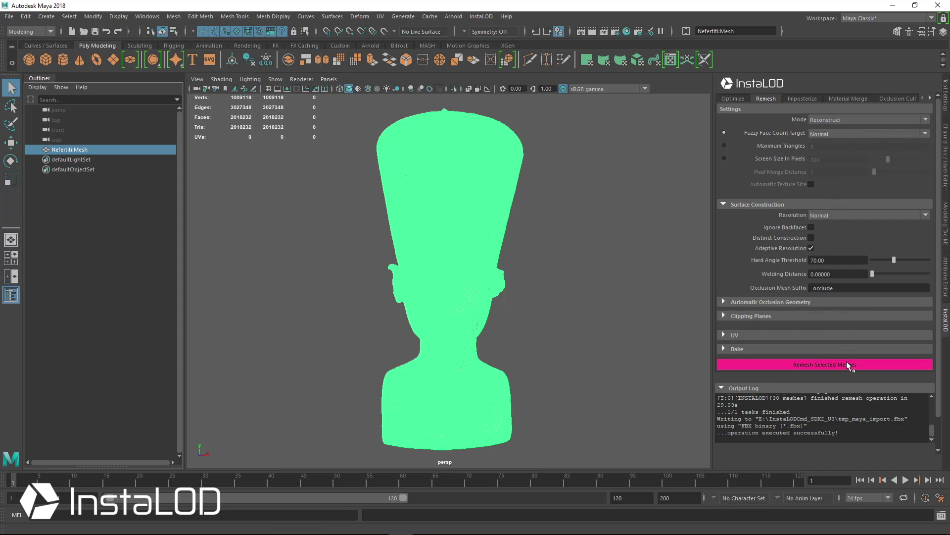
click(734, 337)
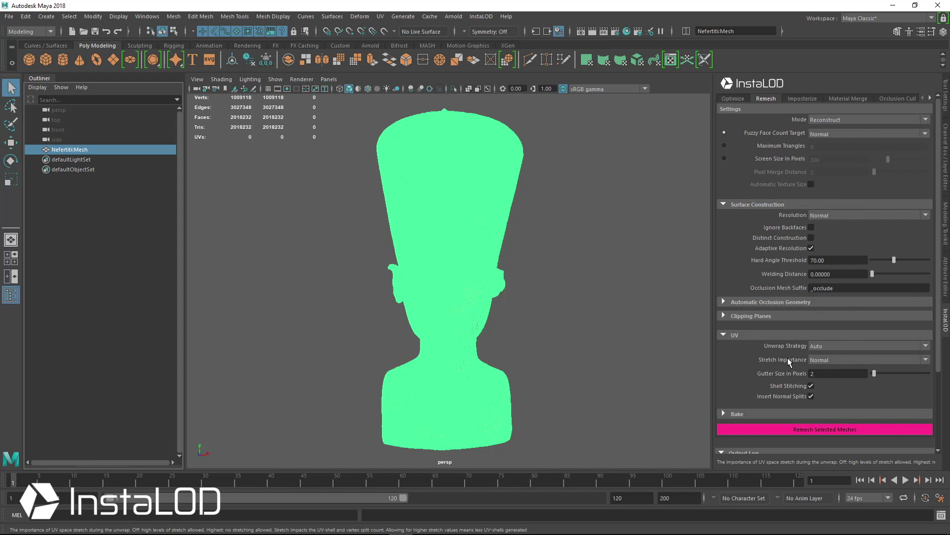
click(827, 344)
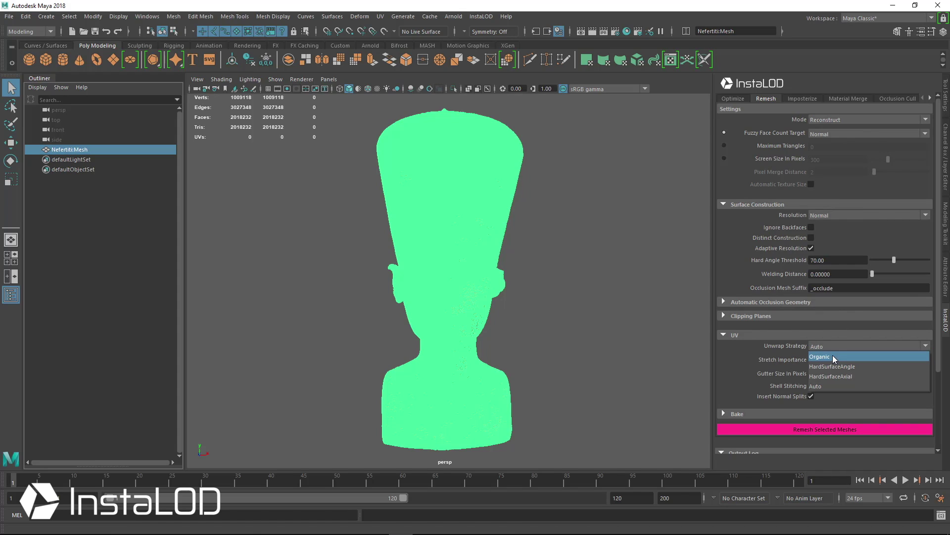
click(832, 354)
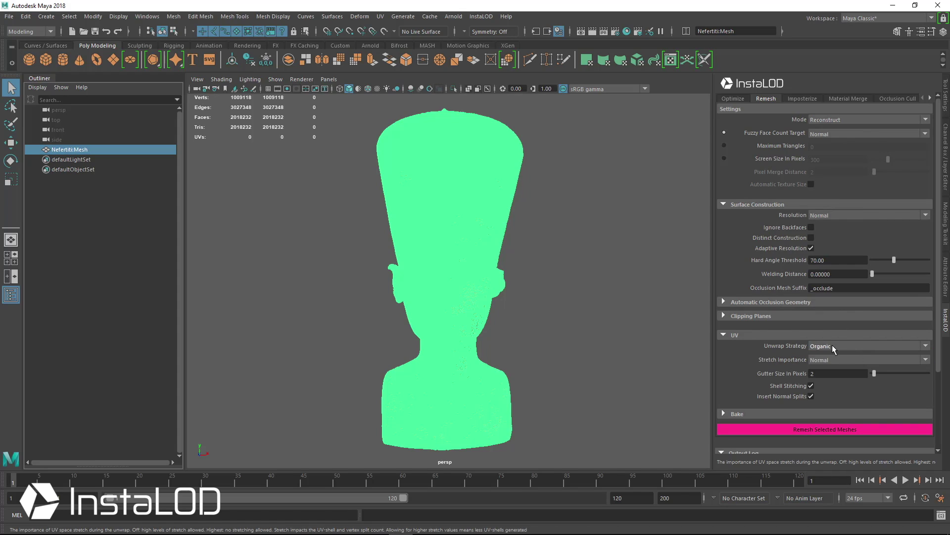
click(752, 334)
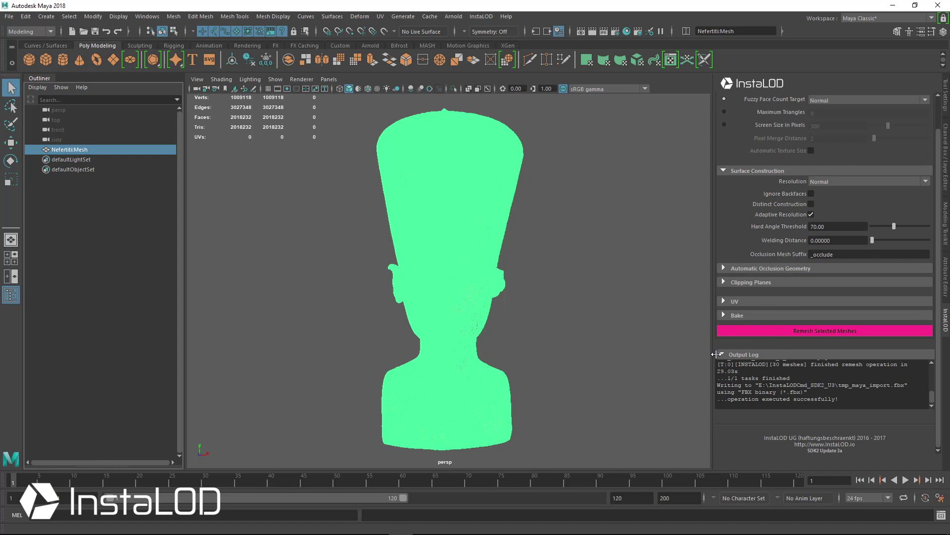
click(820, 333)
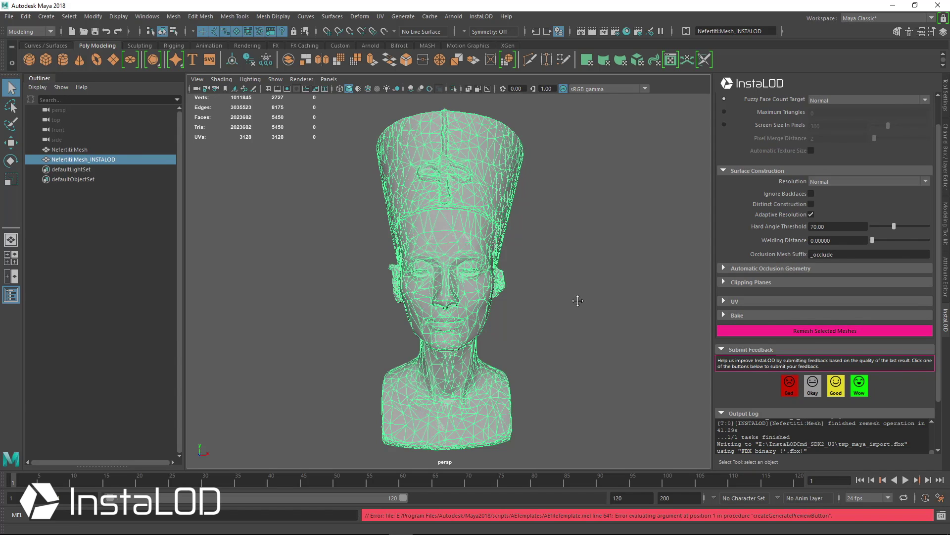
Move the remeshed bust sideways along its horizontal axis so it stands beside the original bust.
alt+middle_drag(478, 334, 432, 328)
alt+middle_drag(511, 315, 523, 323)
key(w)
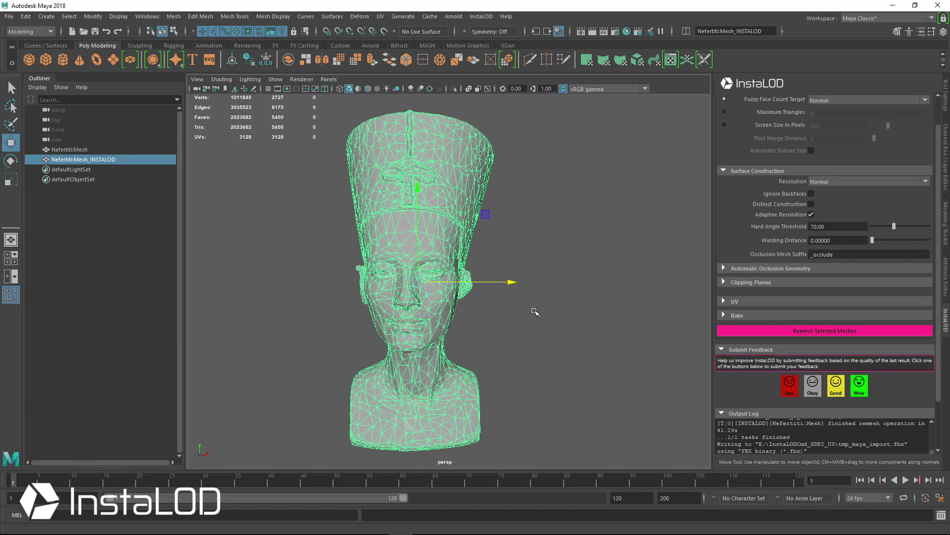
alt+right_drag(534, 310, 487, 286)
drag(484, 282, 640, 281)
alt+middle_drag(636, 280, 590, 287)
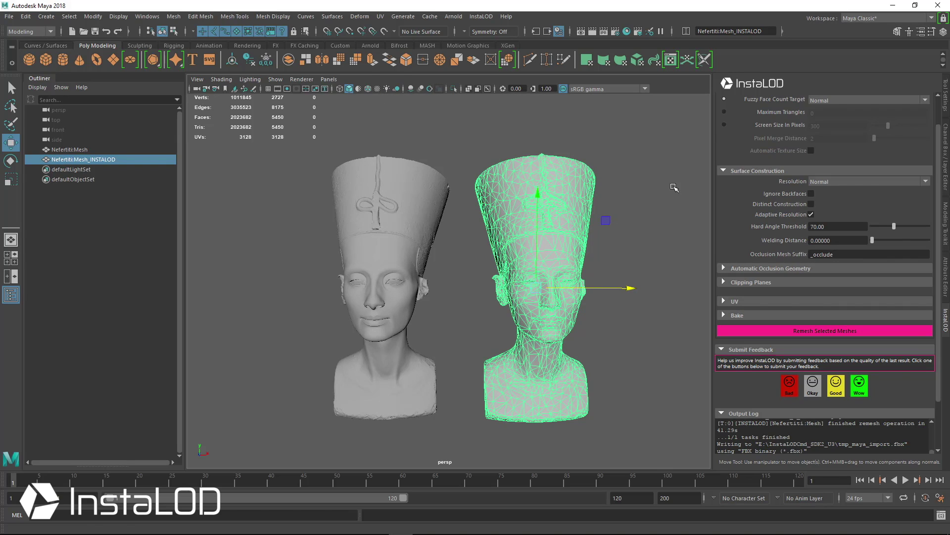
Check the remeshed bust's UV layout in the UV Editor, close the editor and clear the selection.
click(671, 60)
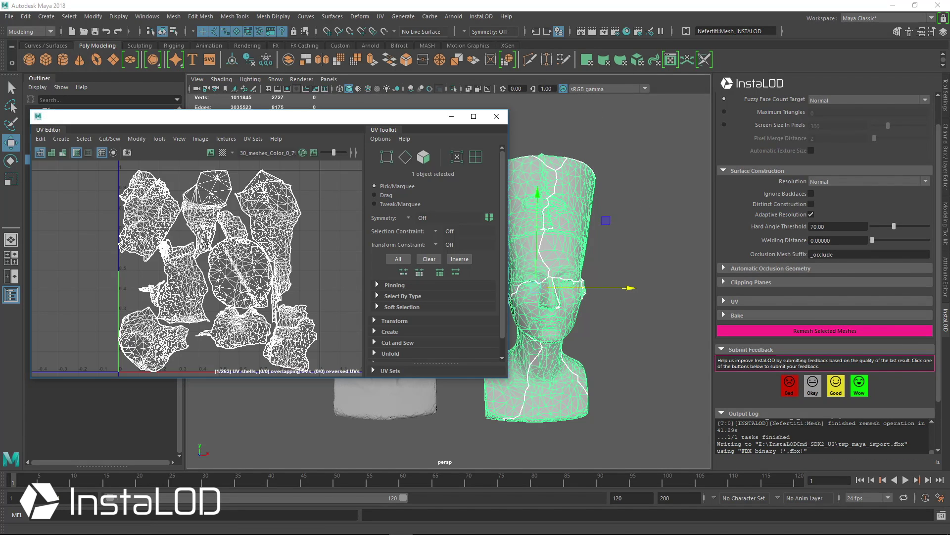
click(496, 116)
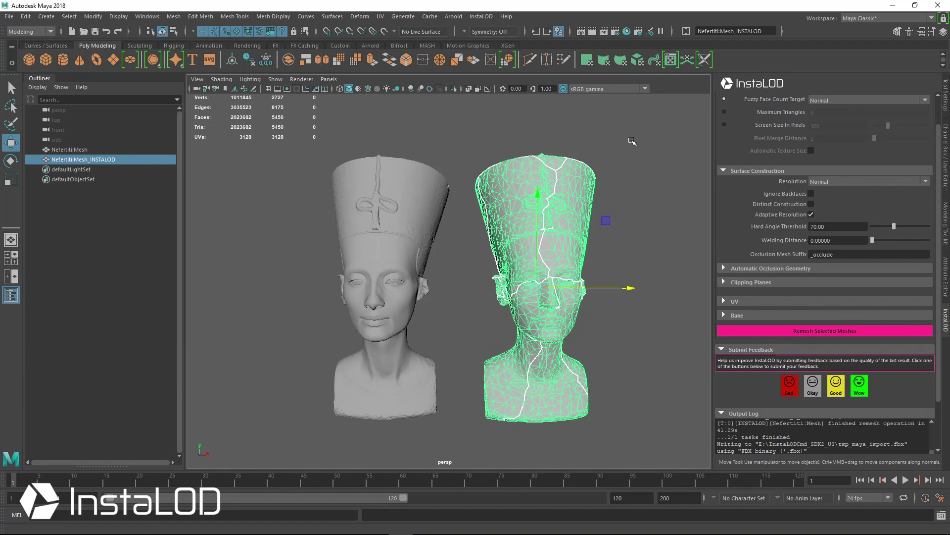
click(573, 336)
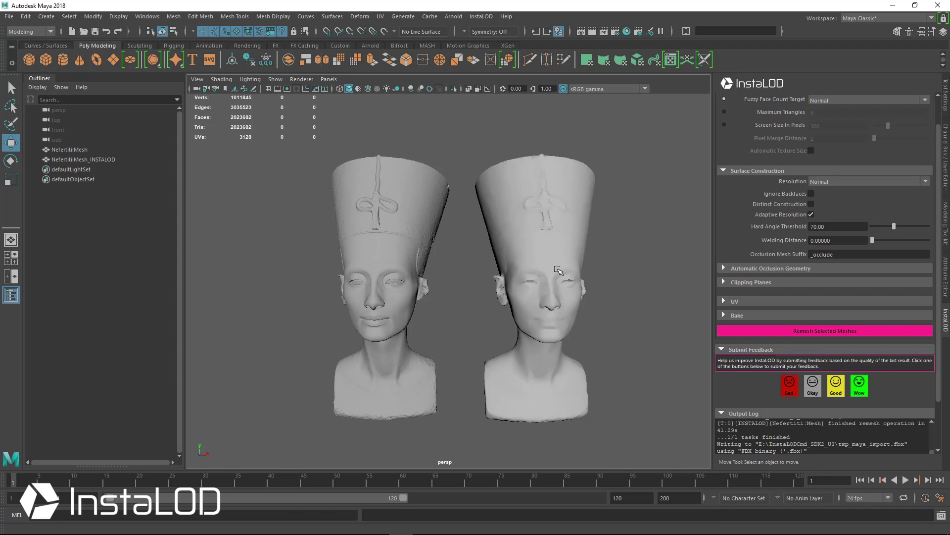
Compare the remeshed bust's wireframe with the original, and turn on textured display in the viewport.
alt+drag(598, 322, 550, 294)
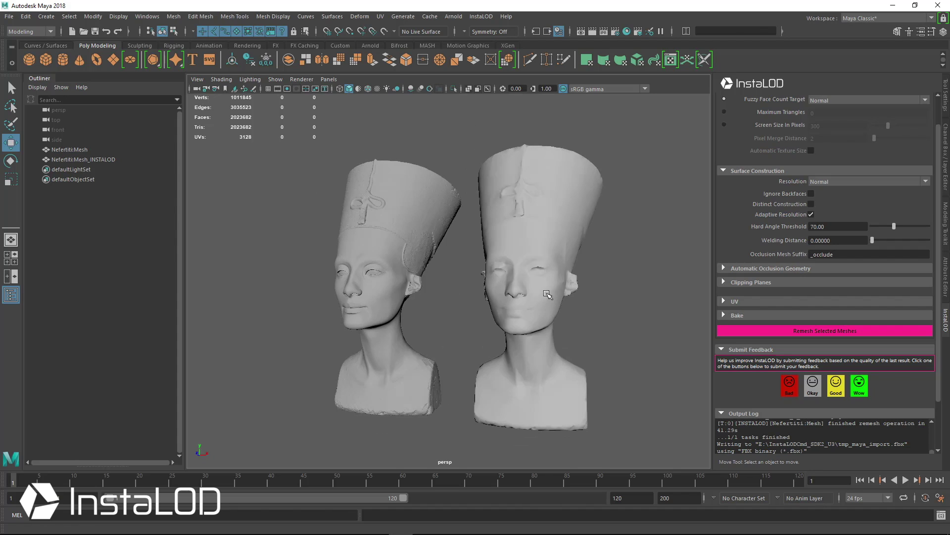
click(548, 297)
alt+drag(535, 347, 502, 340)
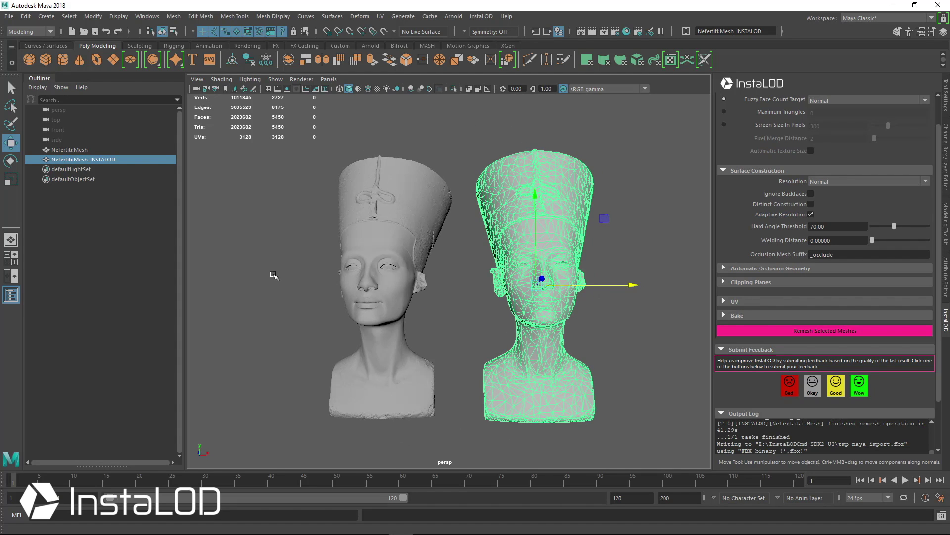
click(272, 276)
alt+drag(418, 294, 424, 265)
click(424, 266)
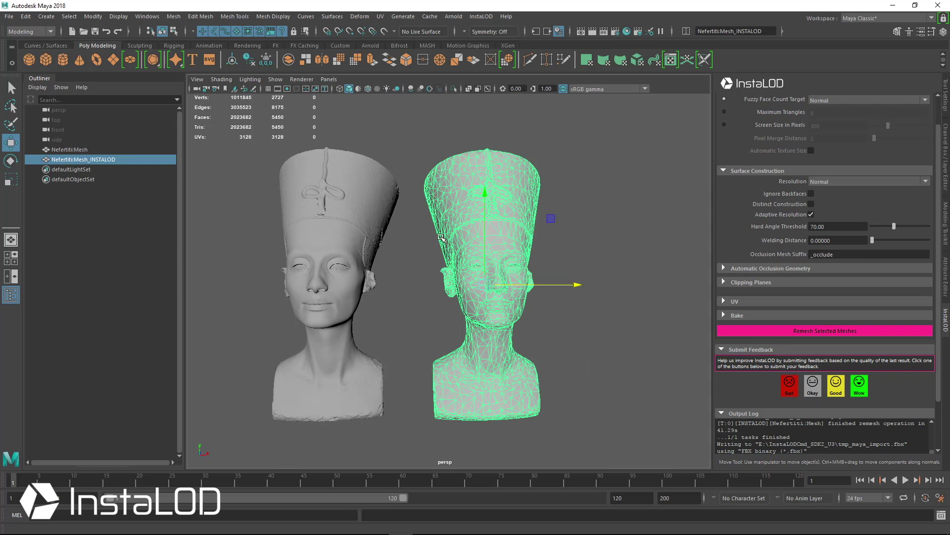
click(604, 252)
alt+drag(605, 252, 504, 238)
click(378, 89)
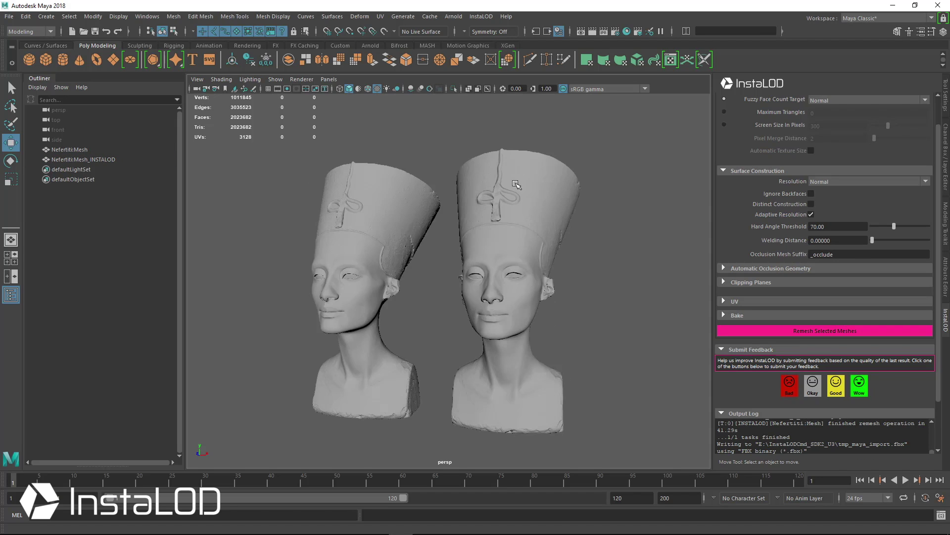
Examine the textured low-poly bust's face, crown and back for surface detail, comparing it with the original and its wireframe.
mouse_move(545, 179)
alt+mouse_down()
mouse_move(564, 187)
mouse_move(515, 202)
mouse_move(480, 189)
mouse_move(430, 197)
mouse_move(463, 198)
mouse_move(474, 266)
alt+mouse_up()
alt+drag(508, 294, 465, 201)
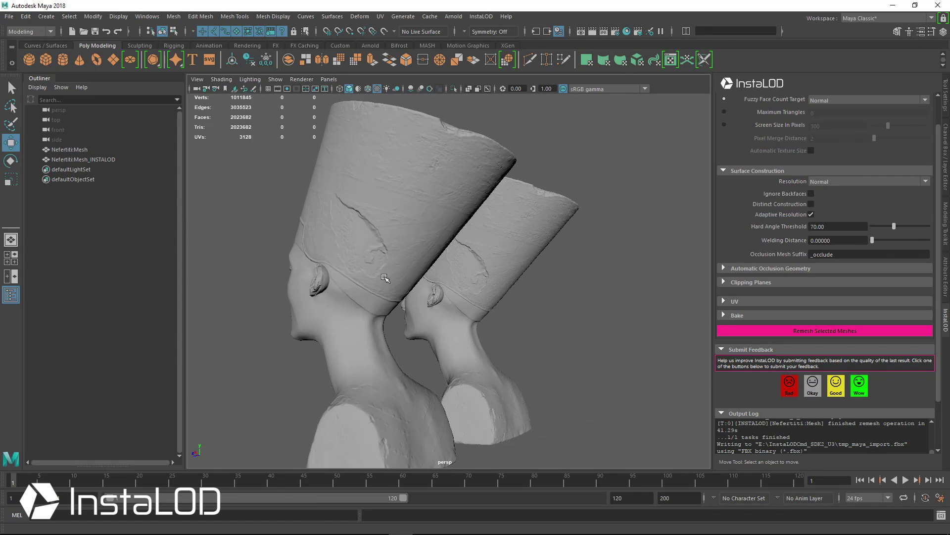
alt+drag(385, 278, 625, 293)
alt+middle_drag(591, 290, 560, 270)
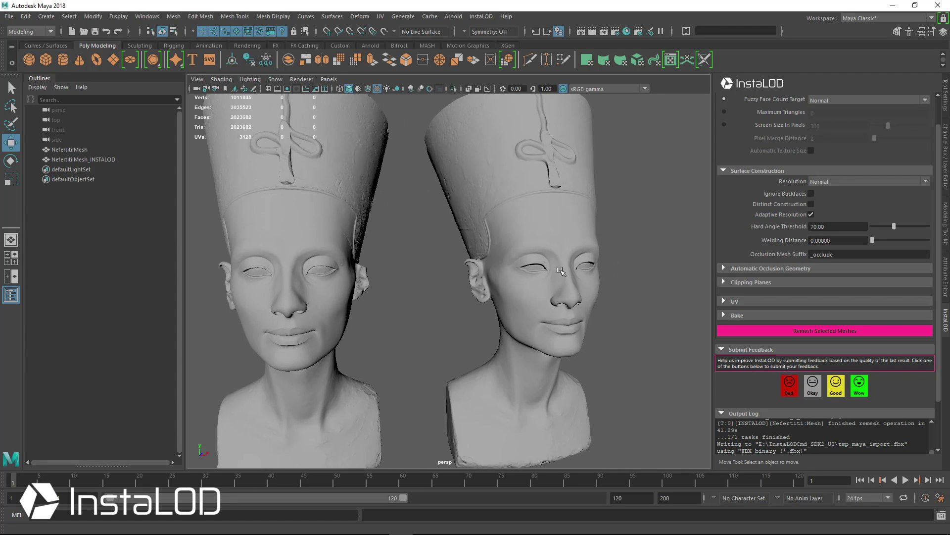
alt+drag(561, 271, 384, 322)
alt+right_drag(384, 323, 520, 312)
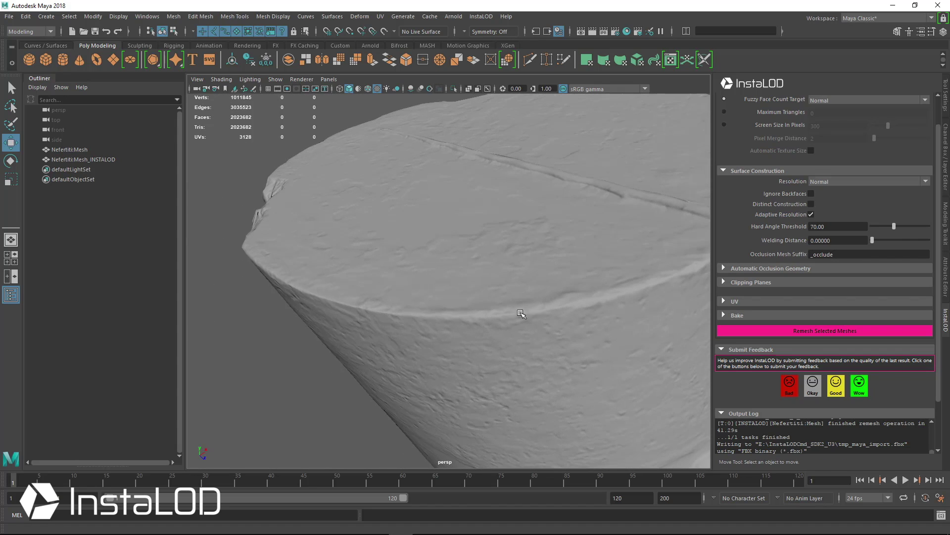
alt+drag(521, 313, 385, 200)
alt+drag(499, 244, 528, 274)
click(487, 228)
alt+drag(488, 228, 510, 264)
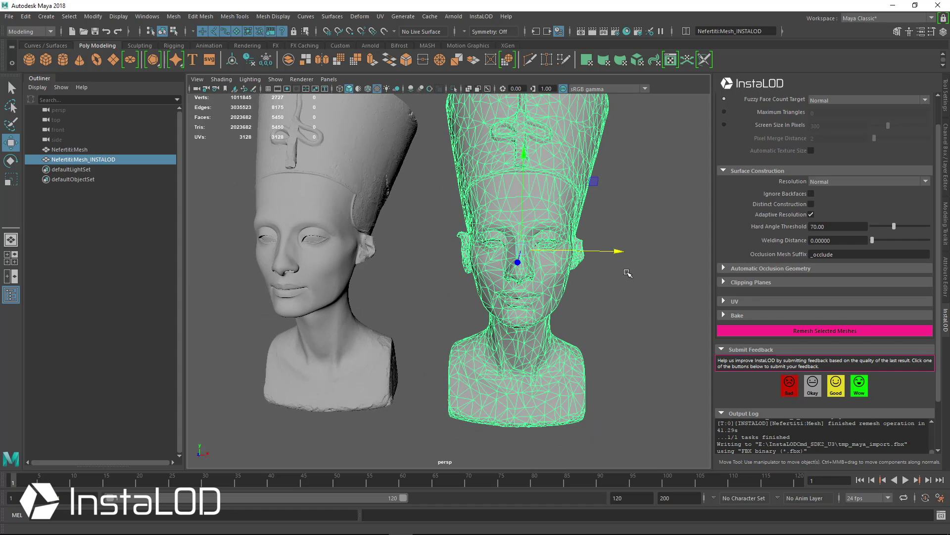
click(617, 272)
alt+middle_drag(617, 271, 562, 310)
scroll(530, 277, up, 3)
alt+middle_drag(486, 232, 502, 257)
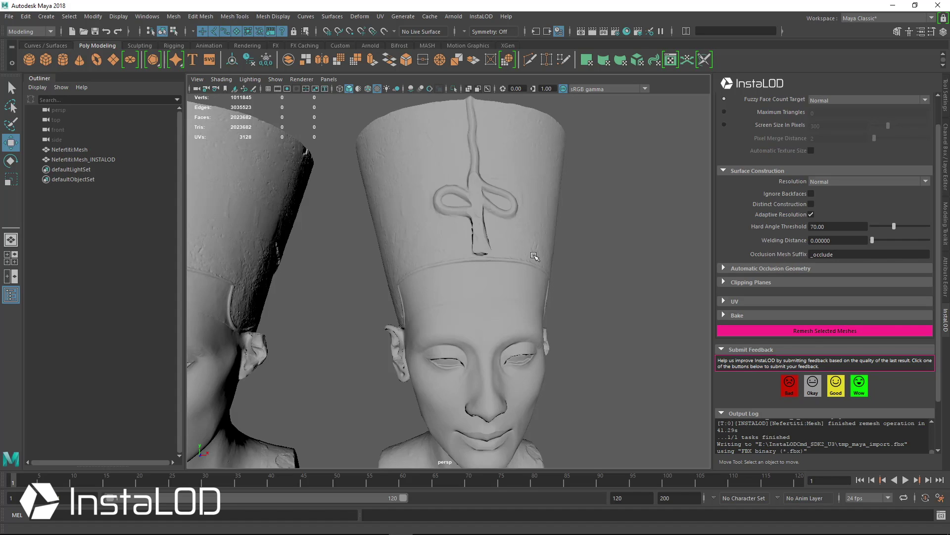
Review InstaLOD's UV settings for the remeshed bust and open its UV layout in the UV Editor beside the model.
click(534, 255)
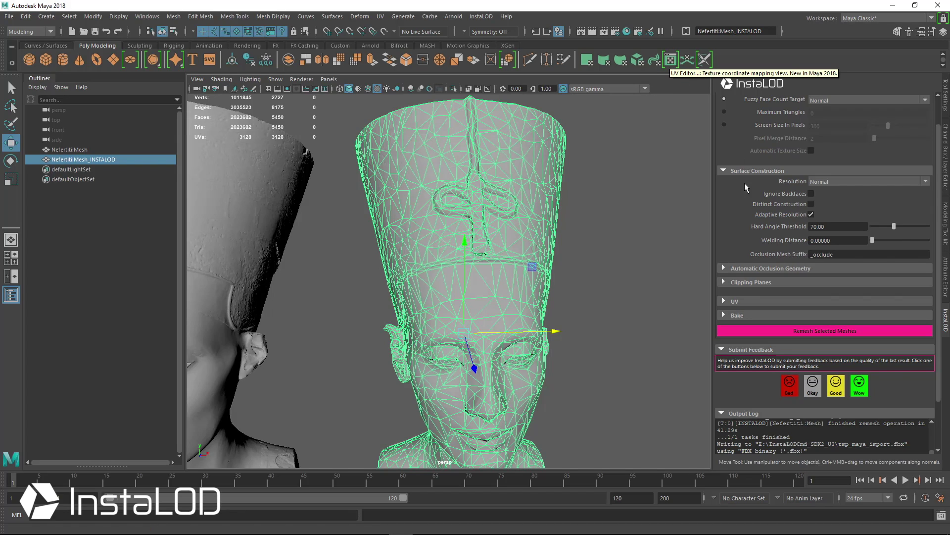
click(758, 300)
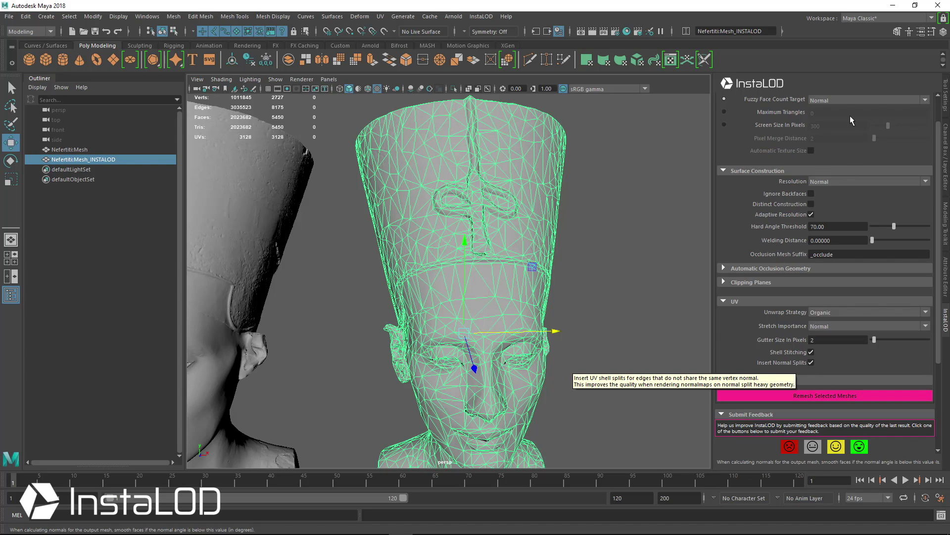
click(672, 62)
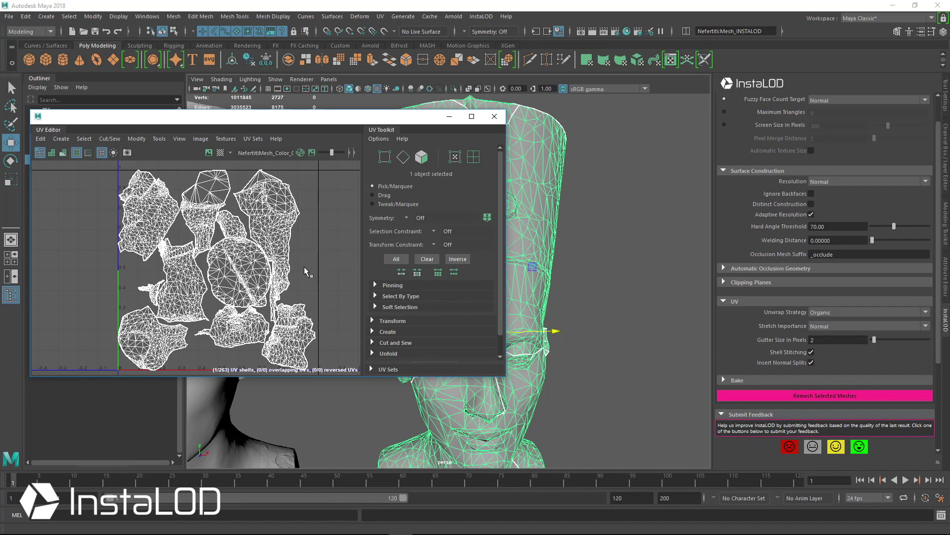
drag(275, 120, 236, 105)
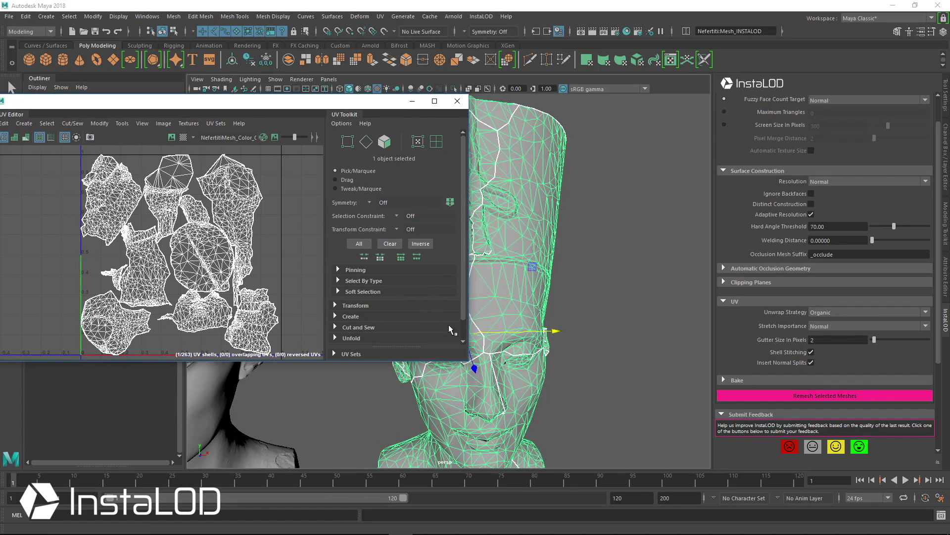
Examine how the UV seams run over the remeshed bust's face, neck and ear, with and without the wireframe.
alt+drag(587, 323, 653, 318)
alt+middle_drag(553, 343, 513, 340)
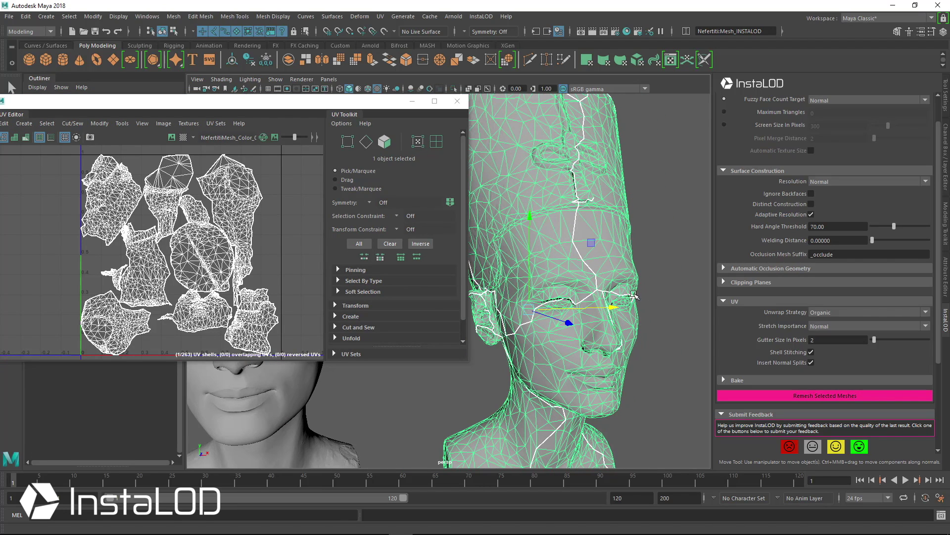
click(674, 268)
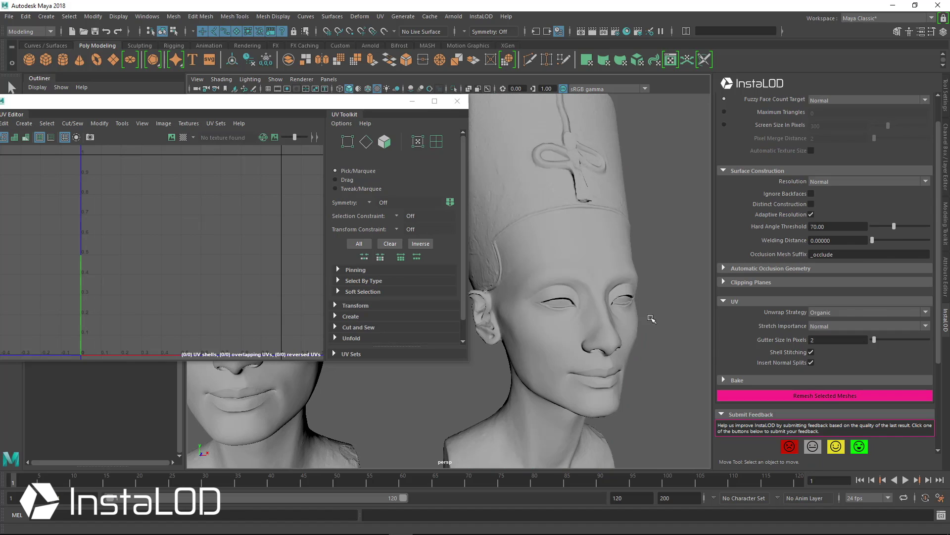
alt+drag(651, 296, 574, 333)
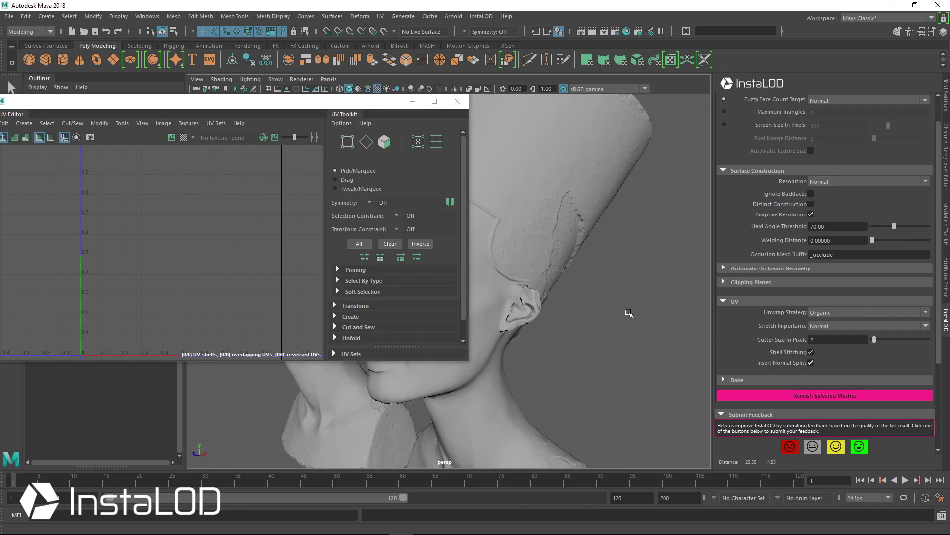
alt+drag(628, 313, 609, 307)
alt+middle_drag(475, 282, 587, 284)
alt+drag(587, 284, 630, 204)
click(630, 204)
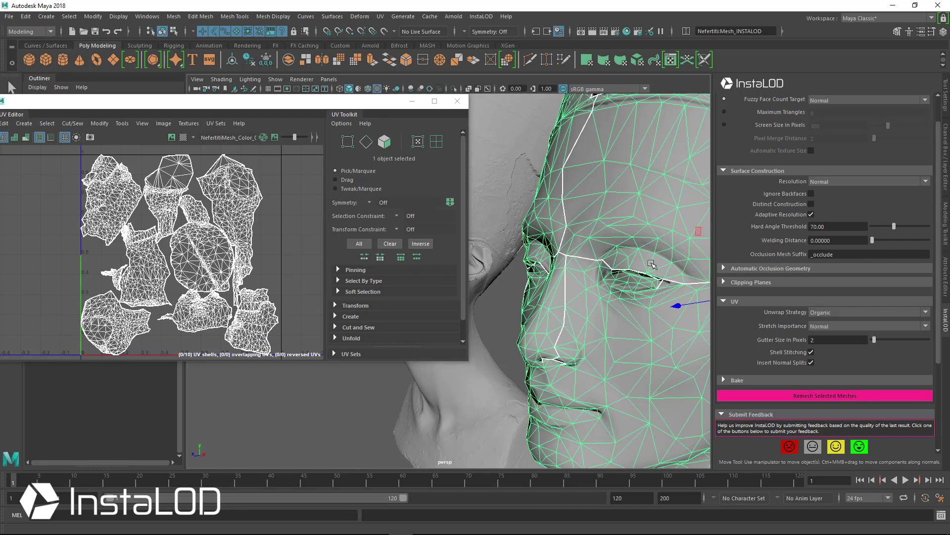
alt+drag(652, 264, 571, 279)
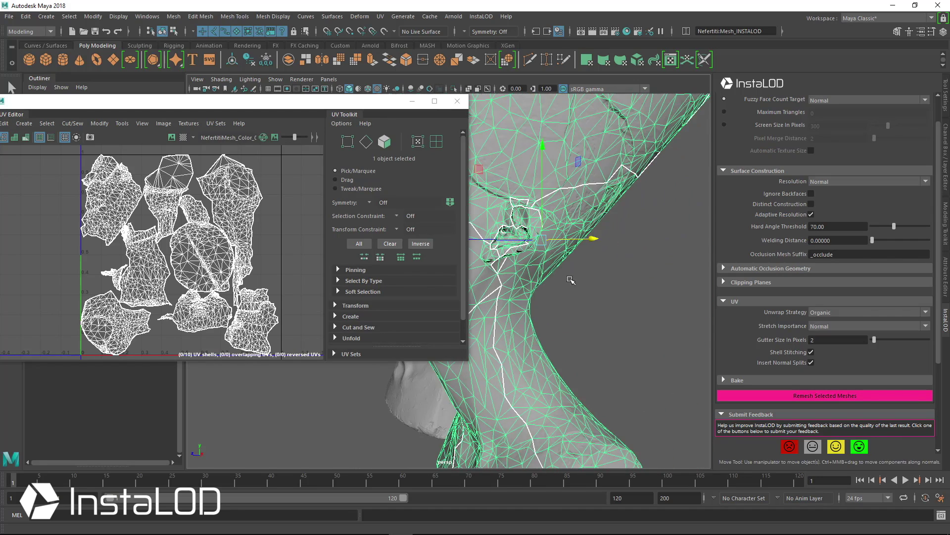
alt+middle_drag(574, 296, 604, 310)
alt+drag(614, 361, 622, 340)
alt+right_drag(622, 340, 658, 342)
alt+middle_drag(608, 198, 615, 336)
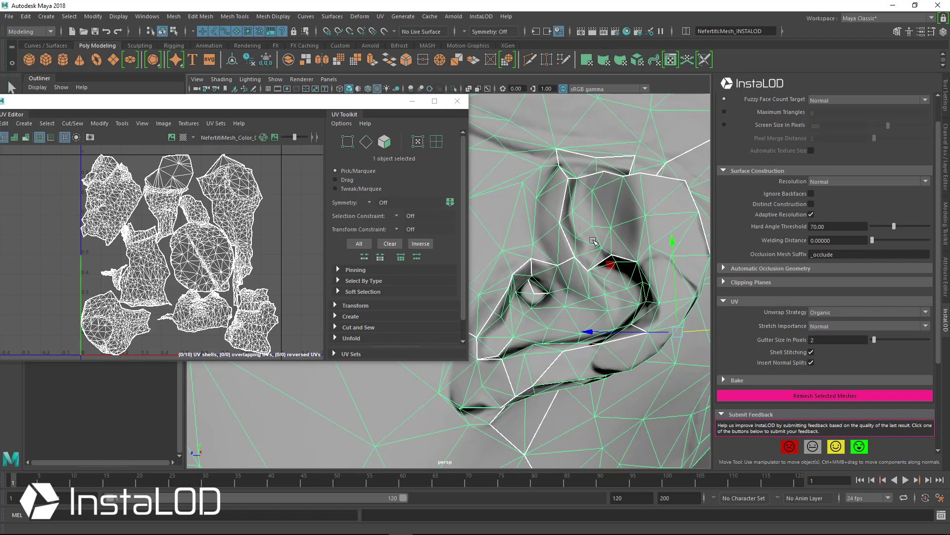
Select three edges inside the remeshed bust's ear and frame them in the UV Editor.
key(F10)
click(599, 264)
shift+click(600, 263)
shift+click(622, 258)
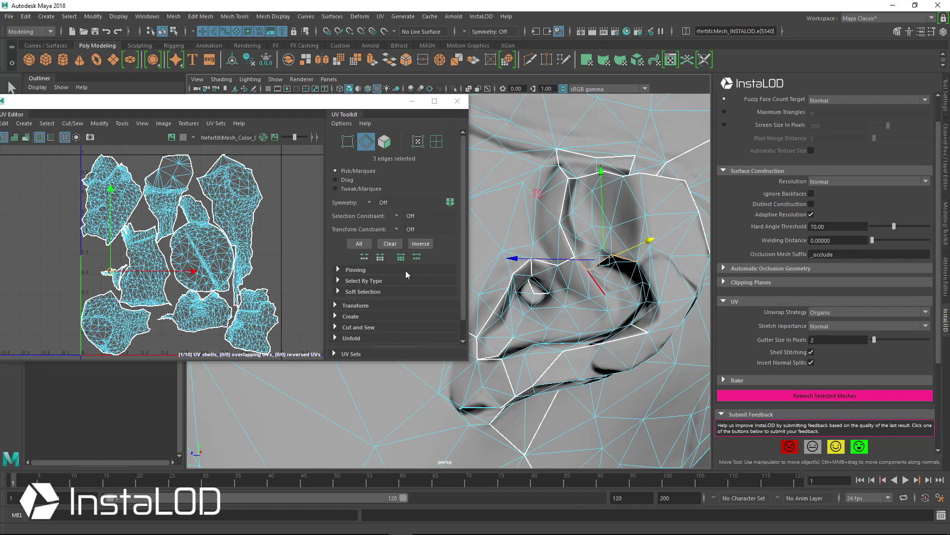
key(q)
key(f)
scroll(236, 246, down, 3)
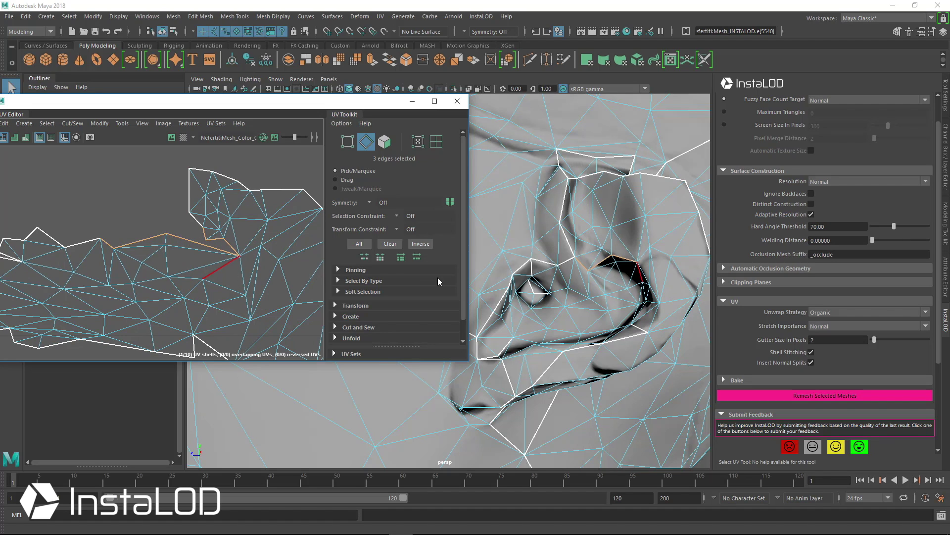
Select a single edge near the UV seam on the remeshed bust's headdress and frame it in the UV Editor.
scroll(558, 224, down, 8)
alt+drag(558, 223, 564, 321)
alt+right_drag(565, 321, 623, 329)
alt+middle_drag(623, 329, 560, 308)
alt+right_drag(560, 308, 623, 327)
click(624, 328)
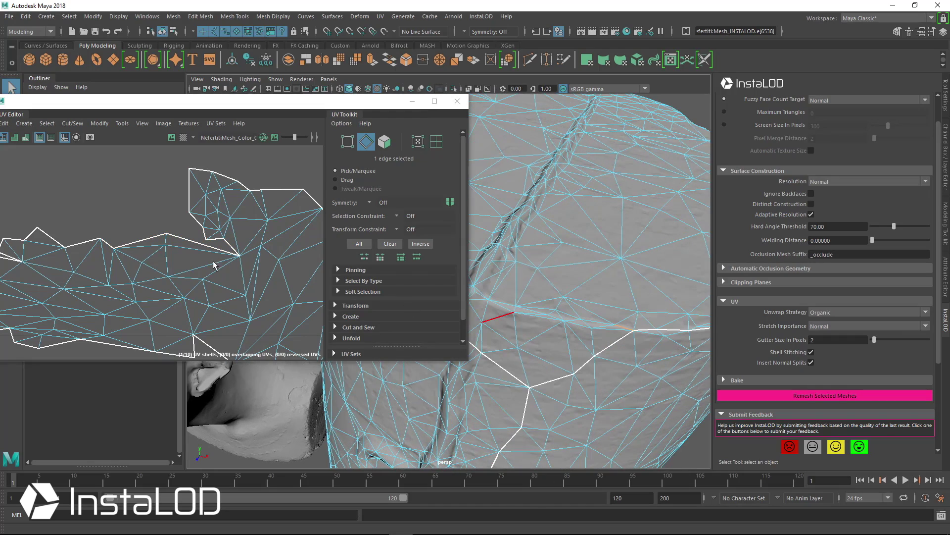
key(f)
alt+right_drag(276, 273, 30, 245)
Close the UV Editor, return the remeshed bust to object mode and clear the selection with both busts in view.
alt+drag(631, 285, 490, 292)
alt+right_drag(544, 292, 490, 282)
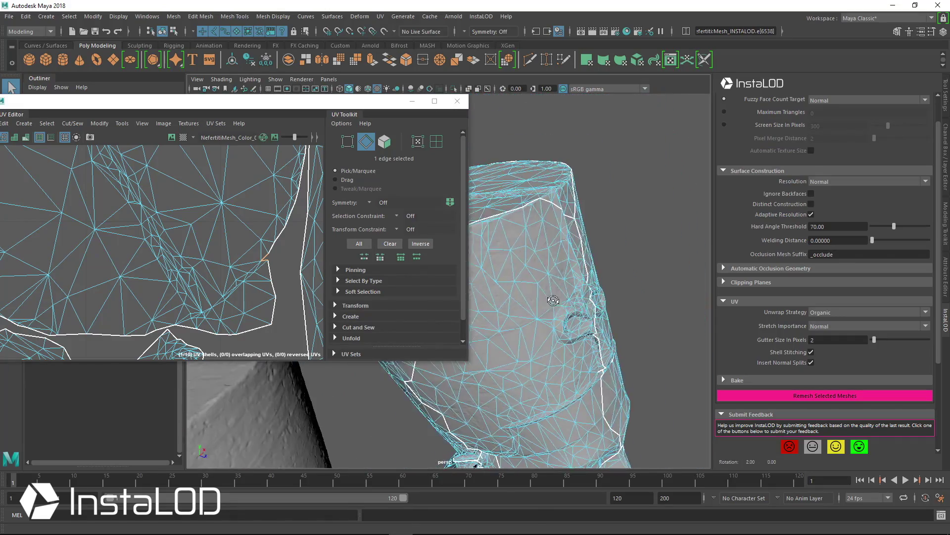
alt+drag(525, 282, 490, 257)
click(457, 101)
alt+drag(612, 262, 569, 223)
alt+right_drag(569, 223, 475, 215)
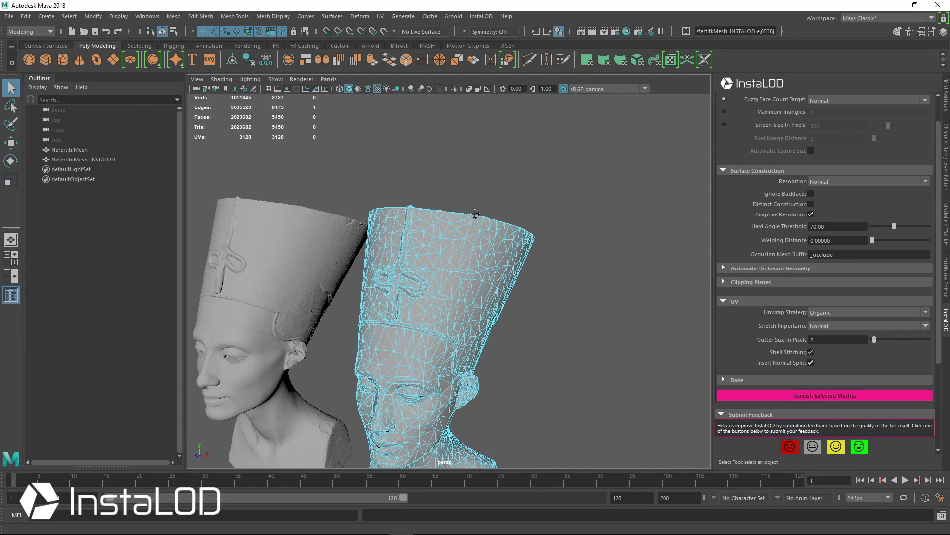
alt+drag(475, 214, 511, 211)
right_drag(512, 206, 562, 193)
alt+right_drag(594, 238, 534, 240)
alt+drag(535, 240, 563, 246)
click(563, 247)
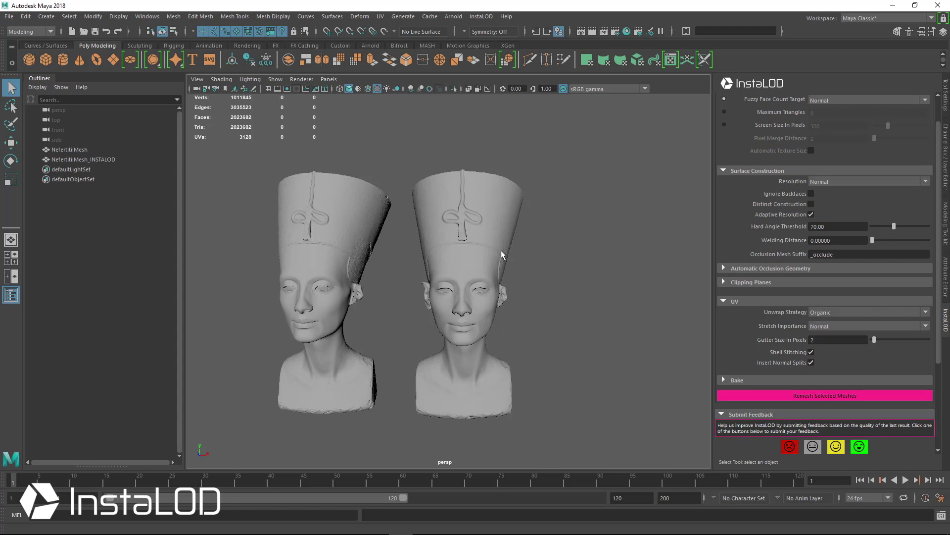
Change the type of the remeshed bust's baked material, NefertitiMesh_Bake, to Phong.
drag(524, 237, 336, 322)
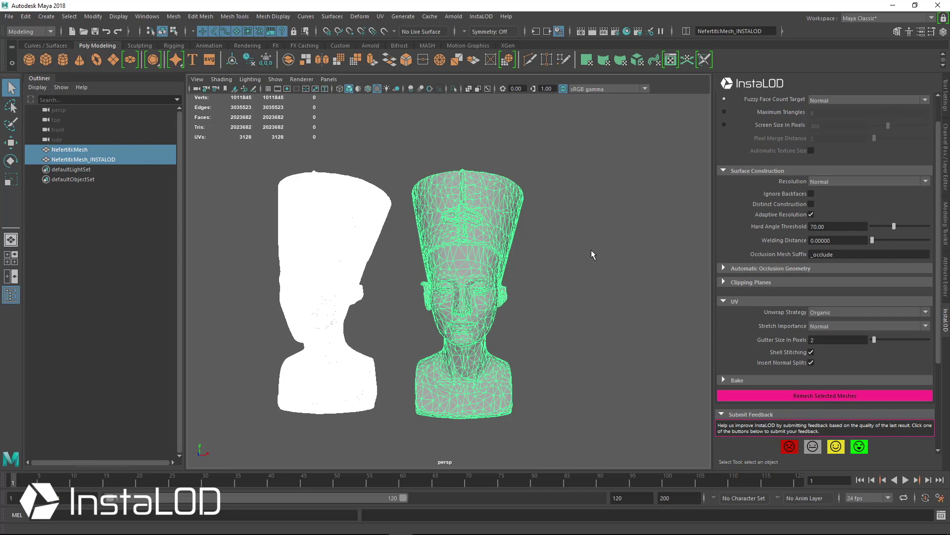
click(626, 283)
click(491, 239)
click(946, 278)
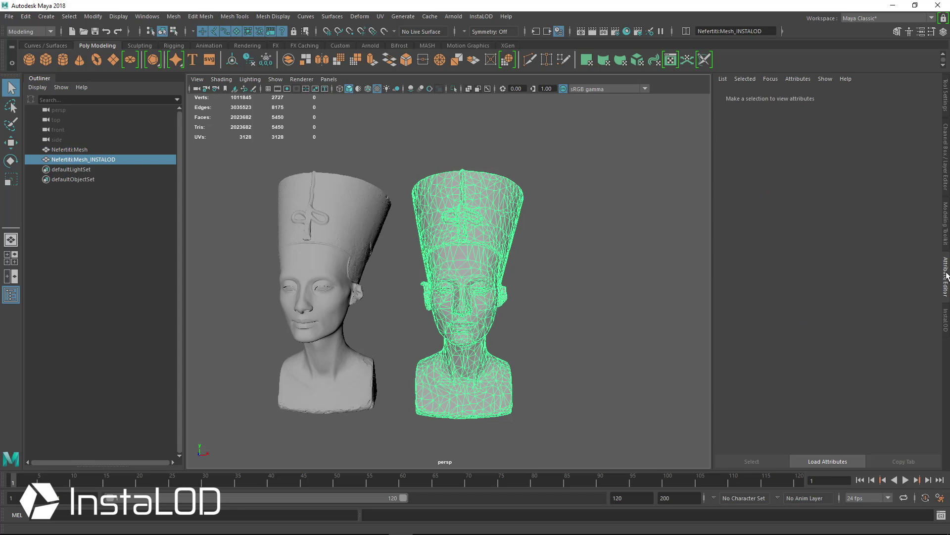
click(931, 98)
click(889, 99)
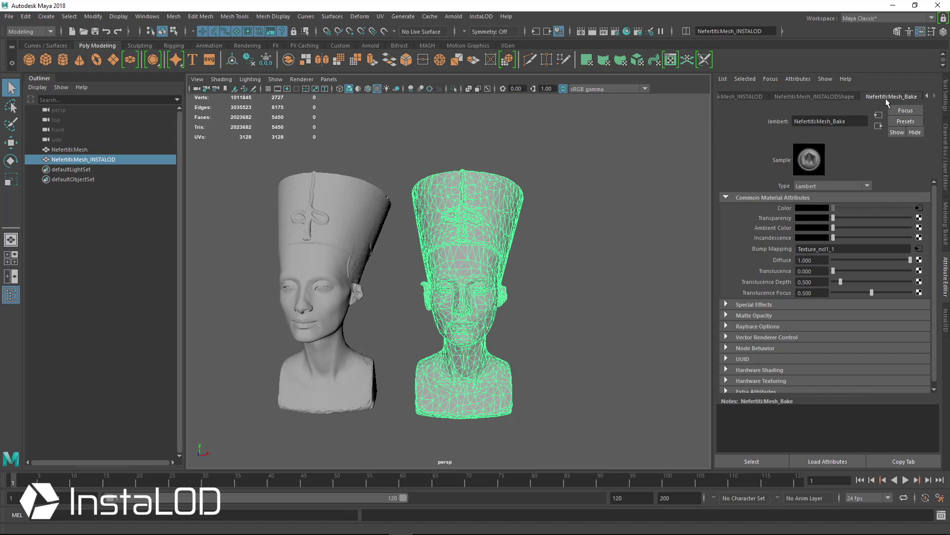
click(835, 186)
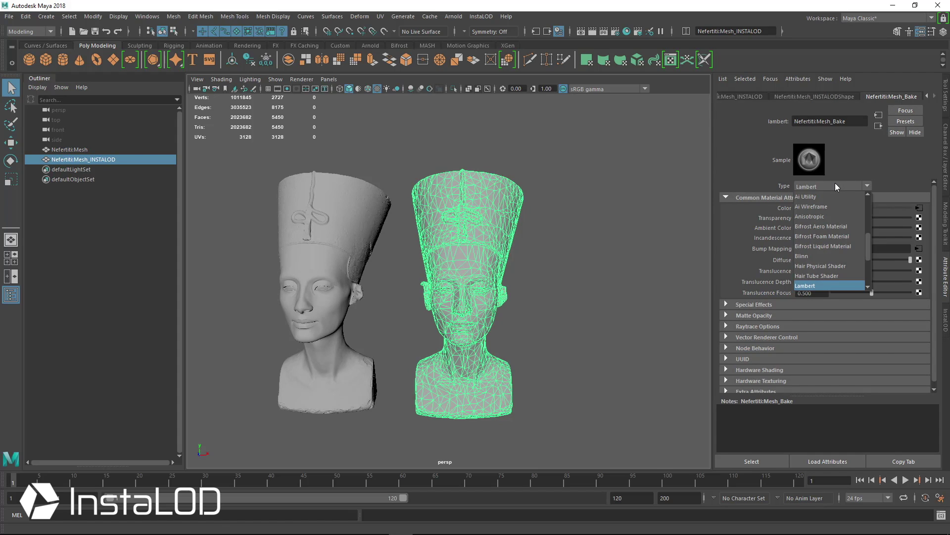
scroll(829, 258, down, 1)
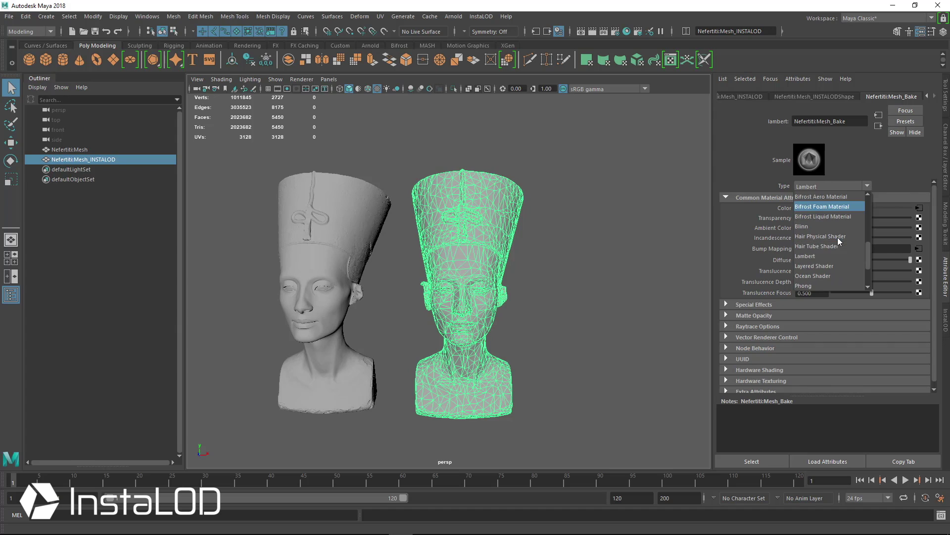
click(821, 286)
click(622, 221)
Change the original bust's material type to Phong E and deselect the bust.
click(343, 266)
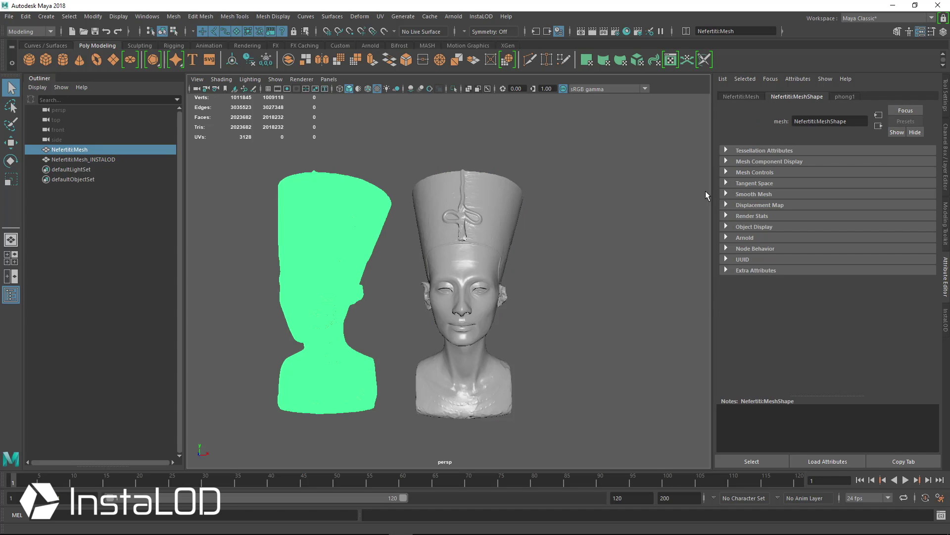
click(848, 97)
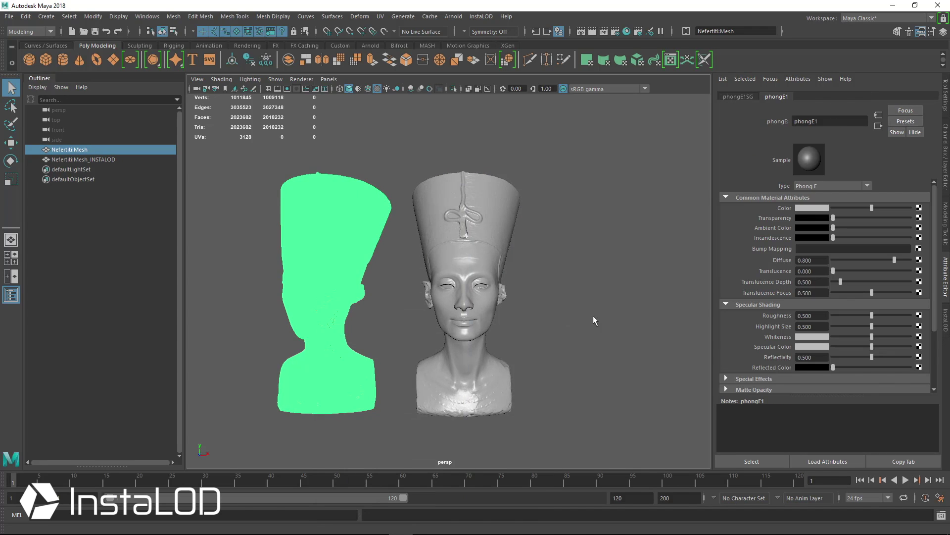
alt+drag(593, 316, 607, 367)
click(607, 366)
Compare the shiny surfaces of the original and remeshed busts around the headdress, crown and face.
alt+drag(376, 297, 495, 302)
scroll(484, 319, up, 2)
scroll(530, 345, up, 4)
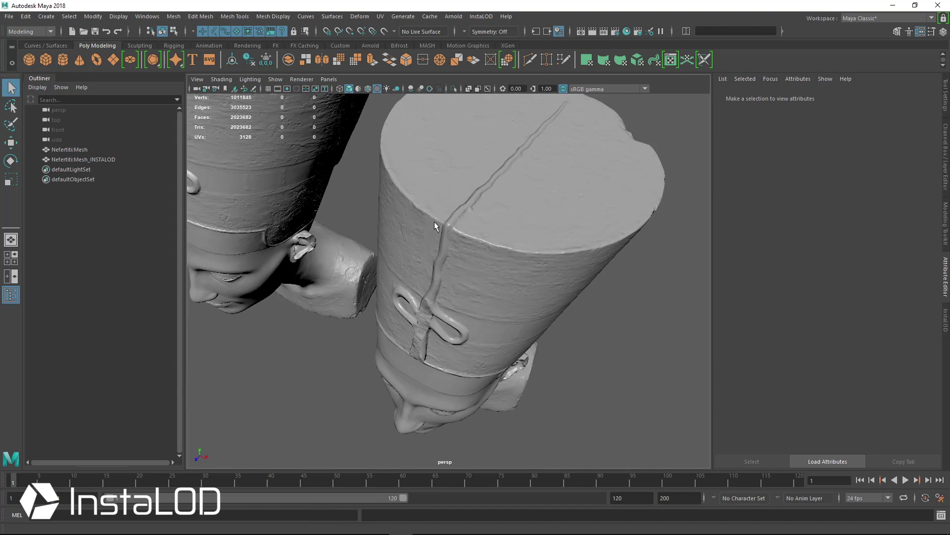
alt+drag(435, 221, 471, 198)
alt+middle_drag(431, 267, 447, 225)
alt+drag(448, 225, 499, 275)
Delete the existing remeshed bust, keeping only the original.
click(544, 276)
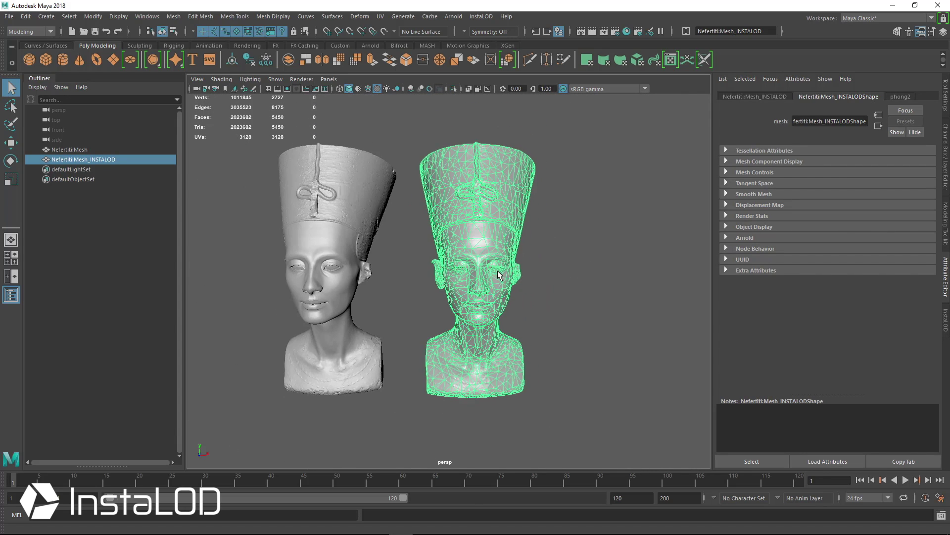
alt+right_drag(499, 275, 576, 301)
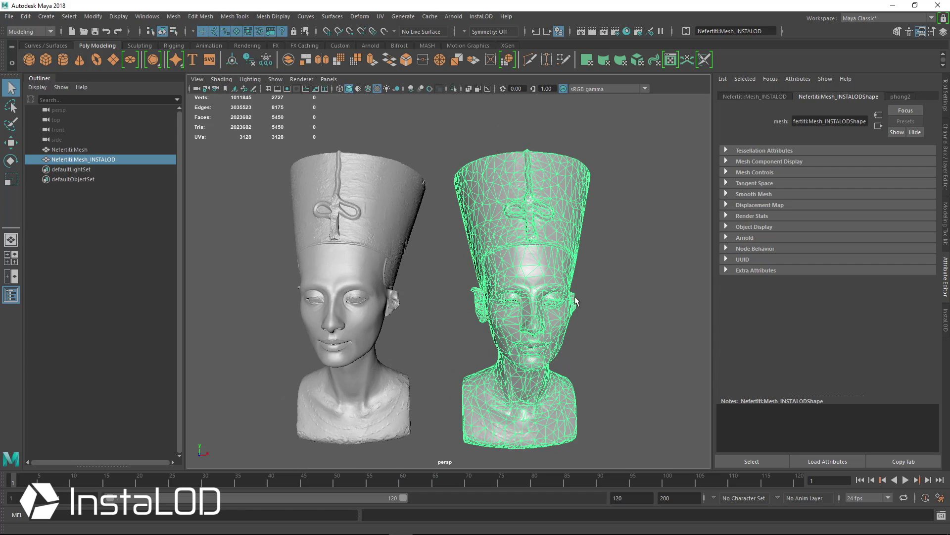
key(Delete)
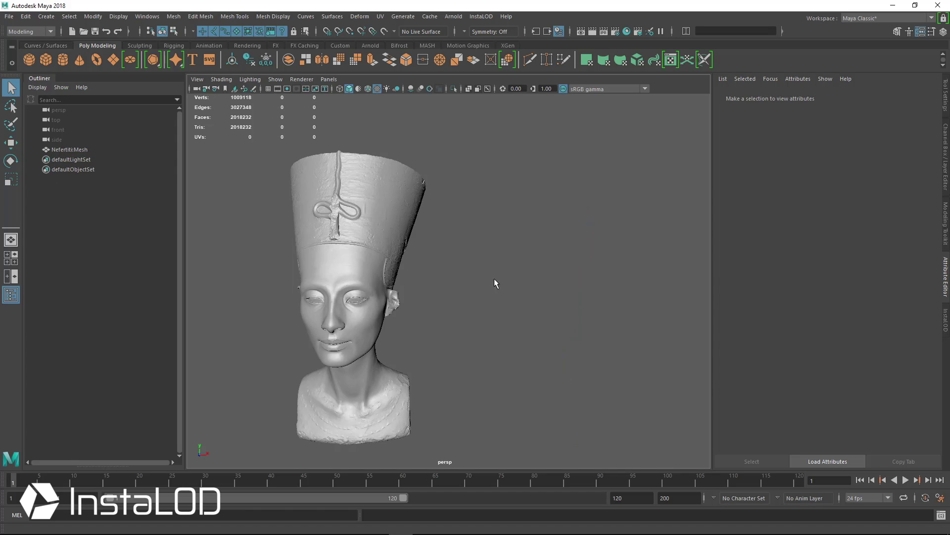
Remesh the original bust with InstaLOD using the Lowest surface construction resolution.
click(354, 240)
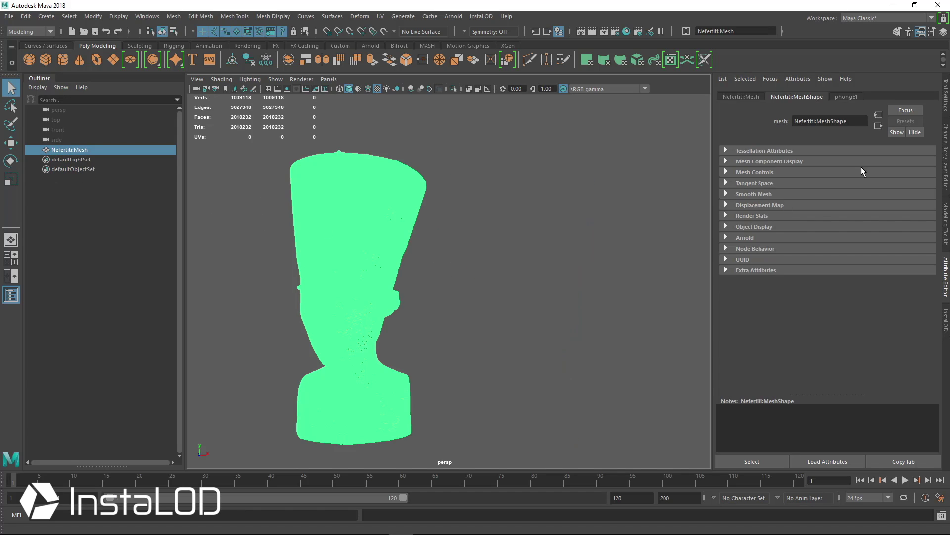
click(947, 313)
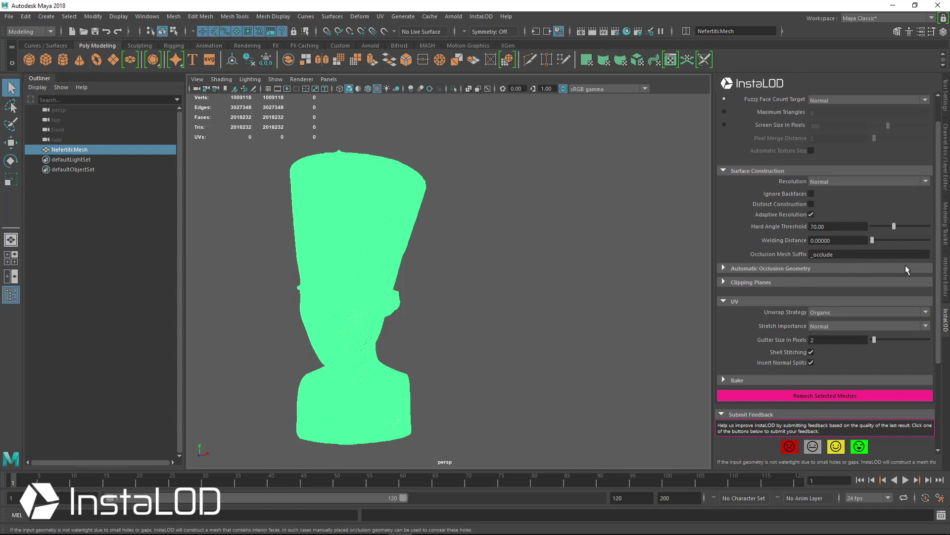
scroll(851, 231, up, 2)
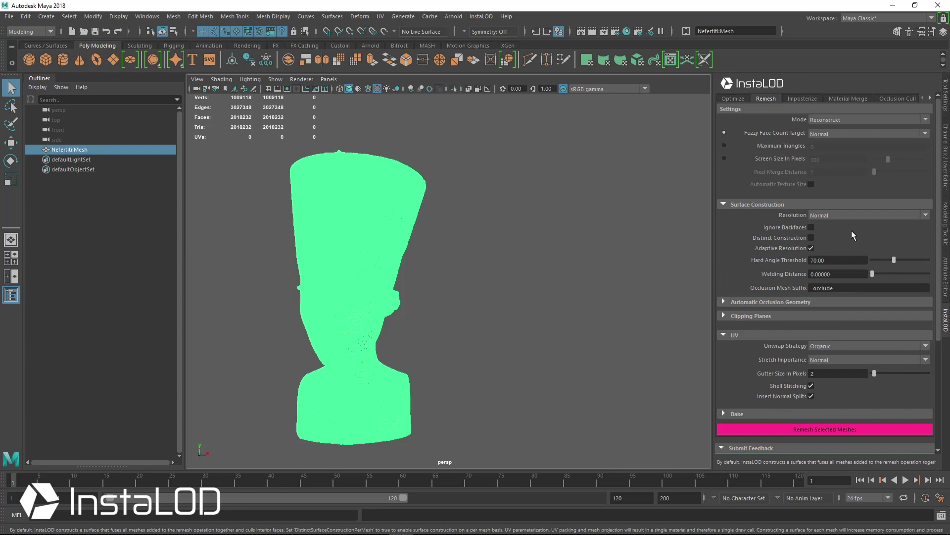
click(817, 216)
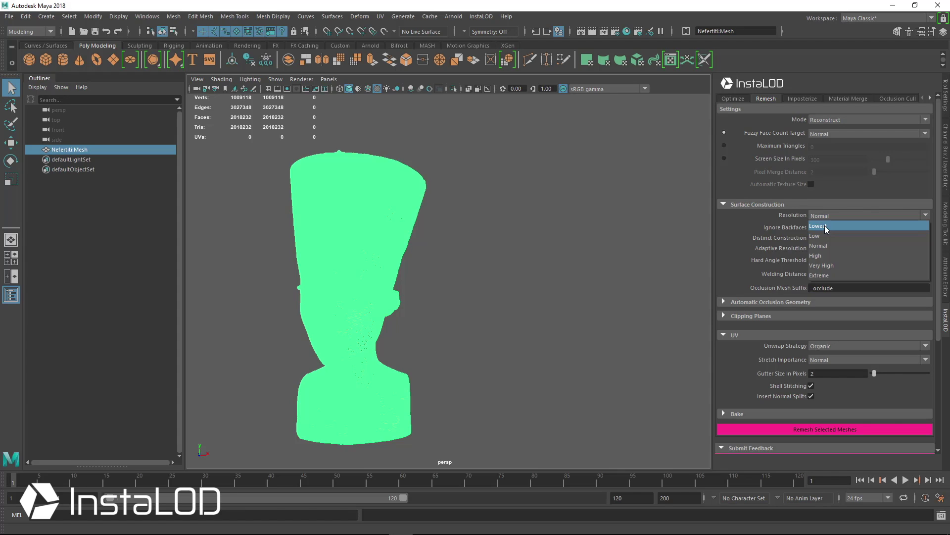
click(825, 226)
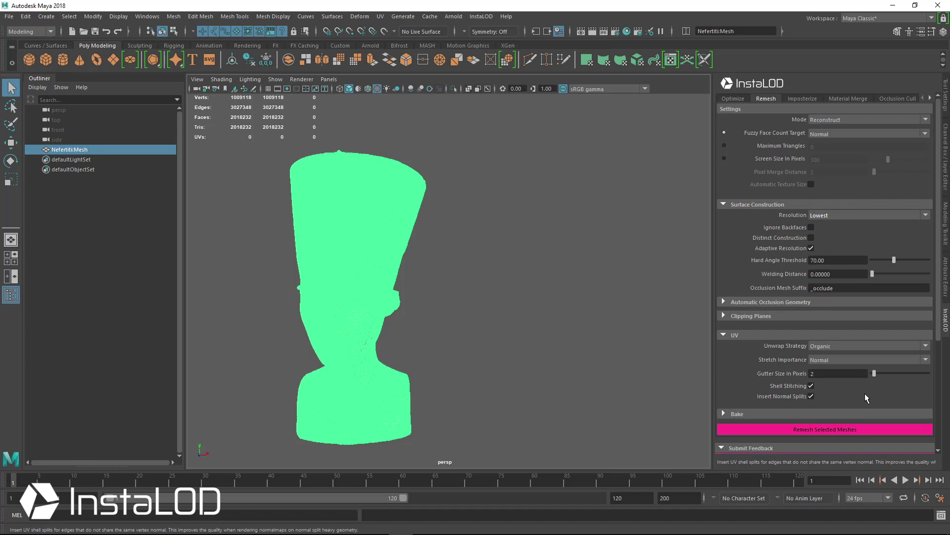
click(838, 430)
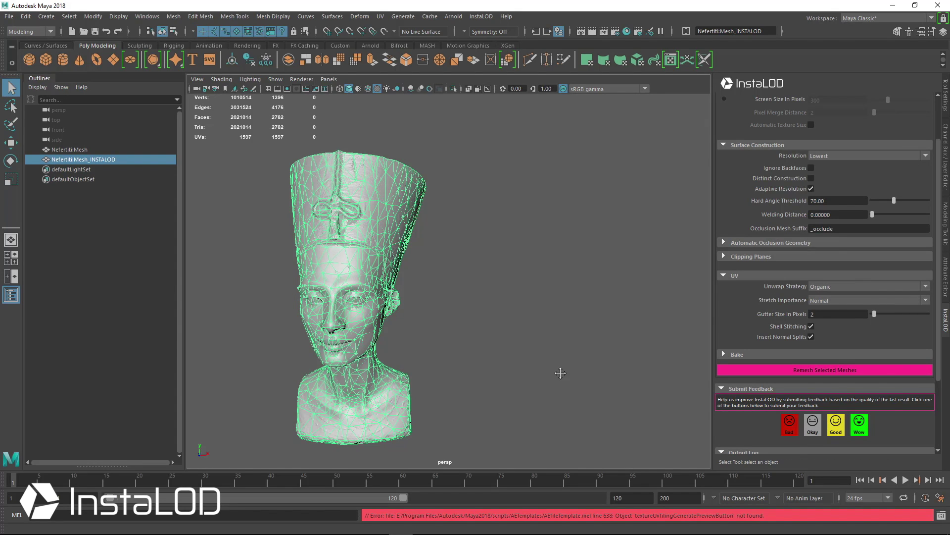
Move the new remeshed bust sideways so it stands beside the original, and deselect it.
key(w)
drag(398, 283, 565, 283)
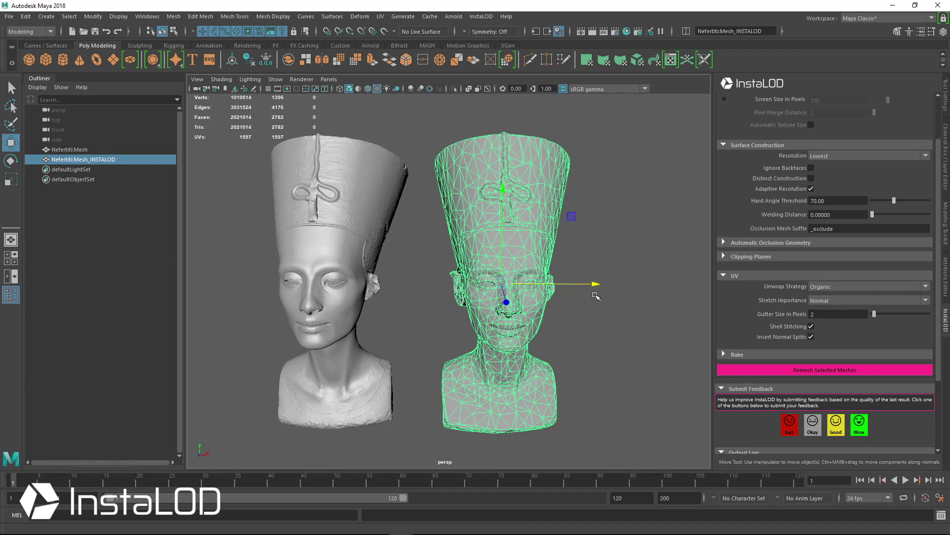
click(639, 337)
Examine the new low-poly bust's face, nostrils, ears and headdress with and without its wireframe, comparing it with the original.
alt+drag(693, 341, 648, 346)
scroll(649, 346, up, 3)
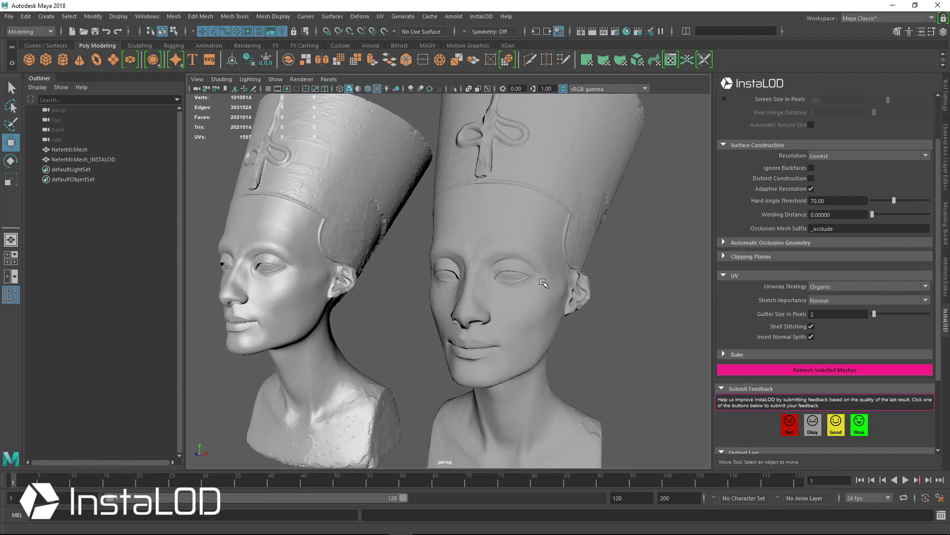
click(545, 284)
alt+middle_drag(567, 290, 547, 304)
scroll(598, 313, up, 2)
alt+drag(451, 265, 552, 263)
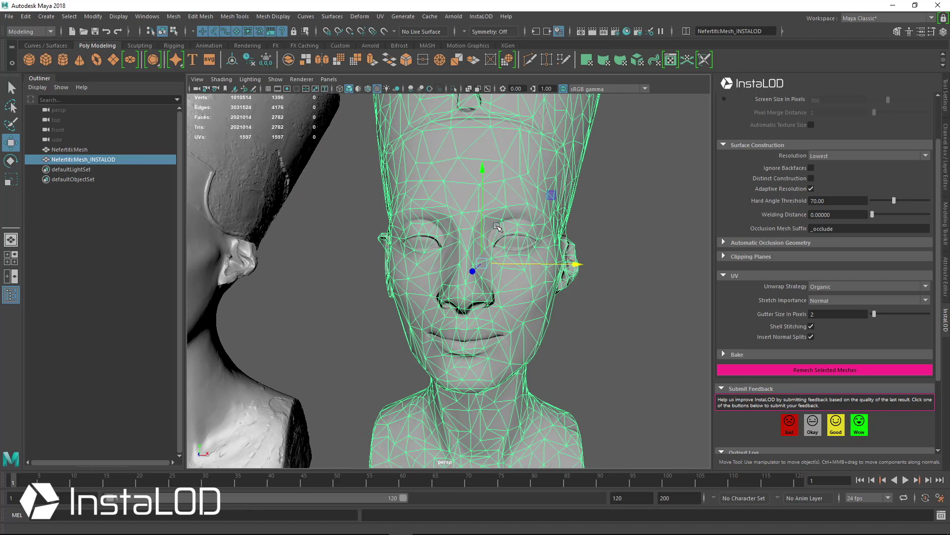
alt+drag(494, 303, 468, 275)
scroll(445, 151, up, 2)
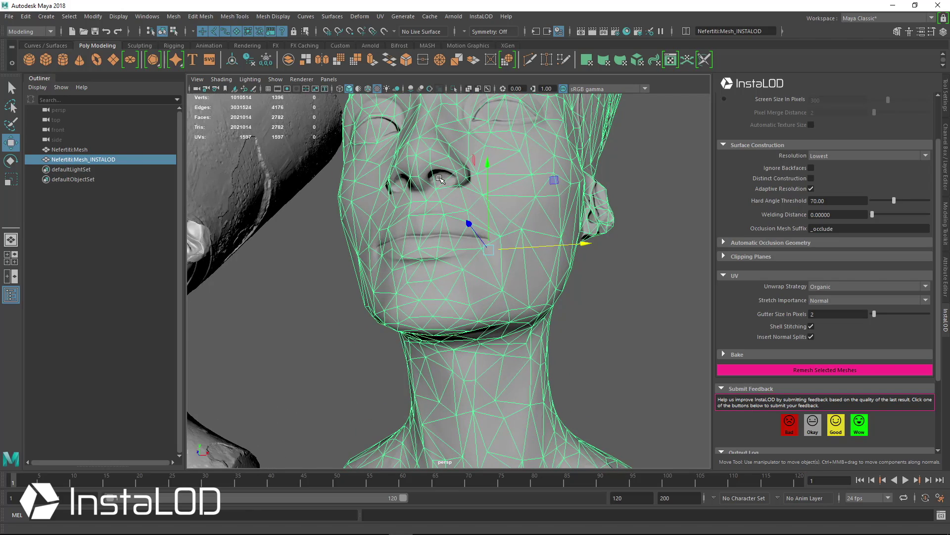
alt+drag(439, 179, 365, 270)
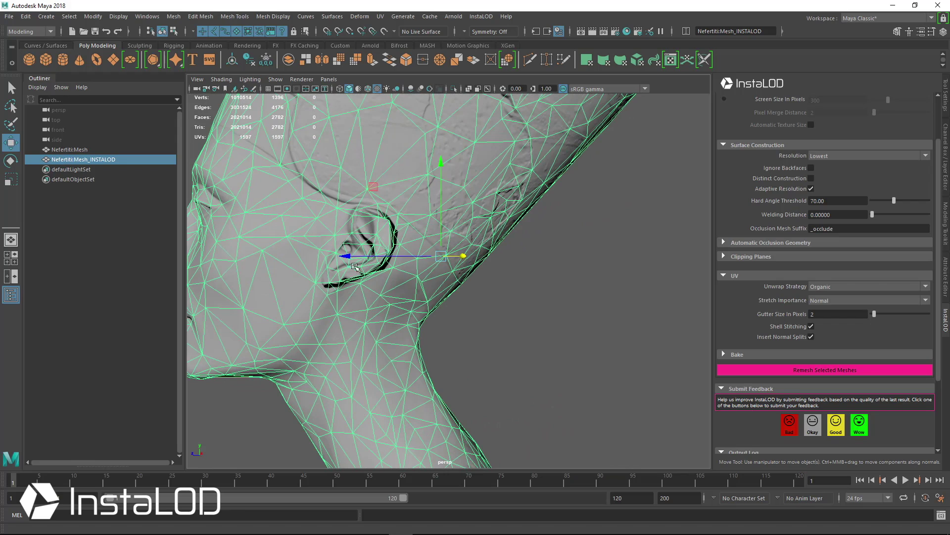
alt+drag(384, 274, 473, 272)
alt+drag(567, 234, 671, 233)
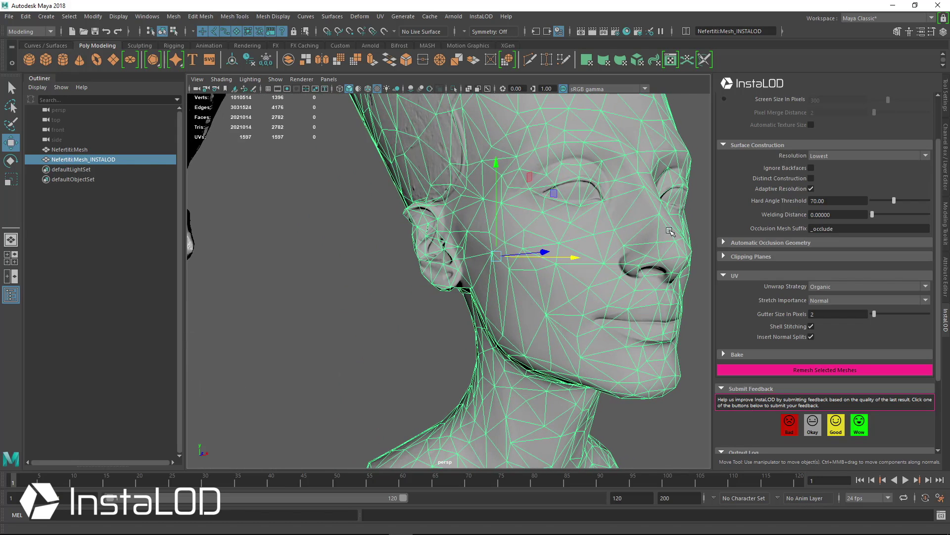
click(411, 336)
click(548, 289)
key(f)
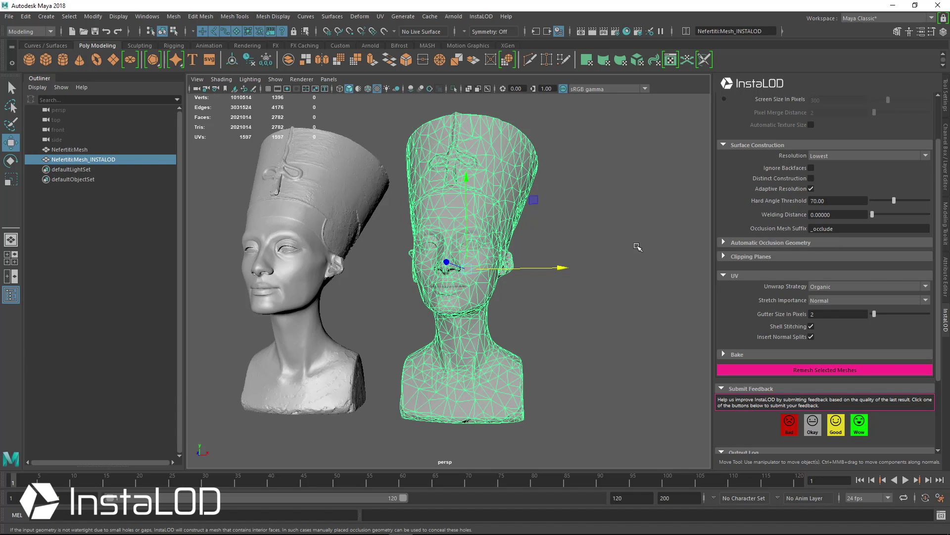
alt+drag(495, 266, 594, 277)
click(613, 267)
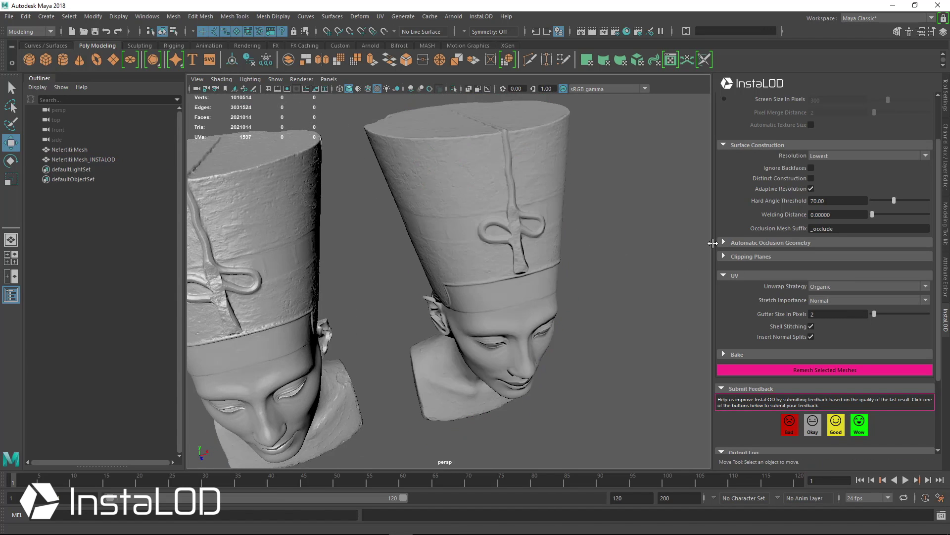
Change the new remeshed bust's NefertitiMesh_Bake material type to Phong and view the headdress from above.
click(945, 290)
click(518, 232)
click(913, 97)
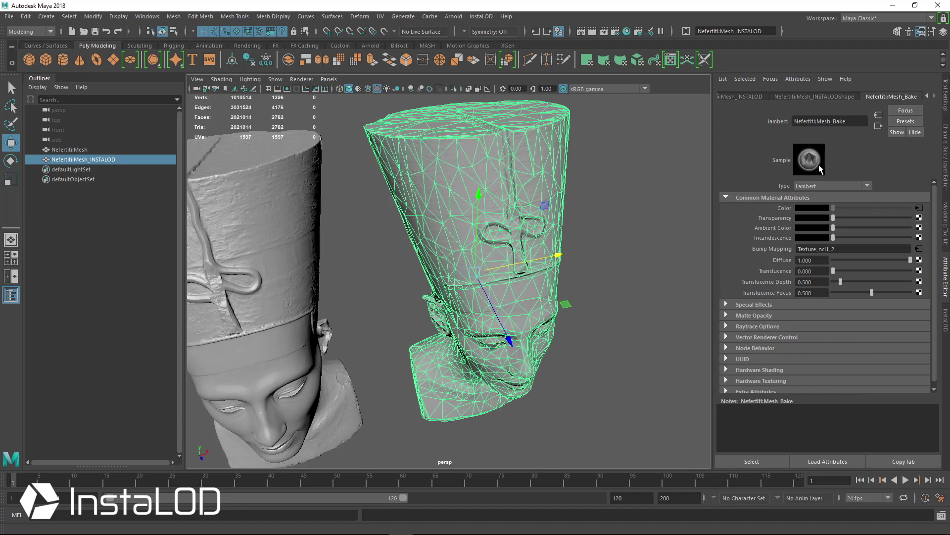
click(832, 186)
click(821, 283)
click(658, 256)
alt+drag(658, 256, 560, 297)
alt+drag(559, 203, 554, 386)
Open the new remeshed bust's layout in the UV Editor, examine its seams around the headdress, ear and neck, and close the editor.
click(554, 239)
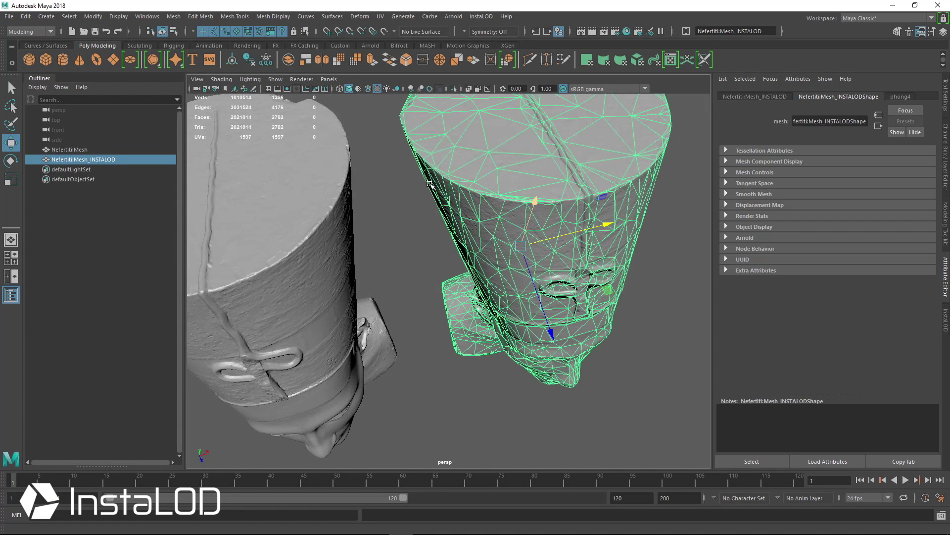
alt+drag(623, 186, 538, 162)
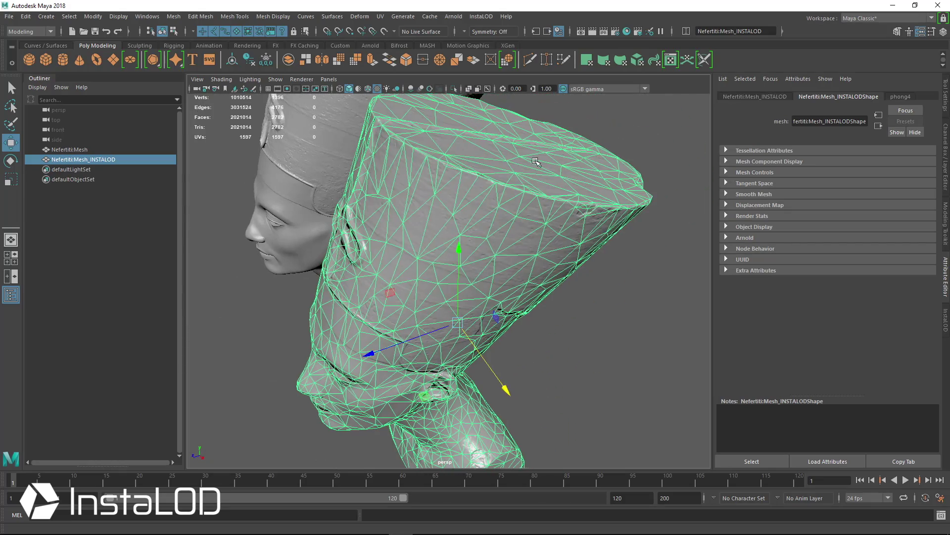
click(670, 60)
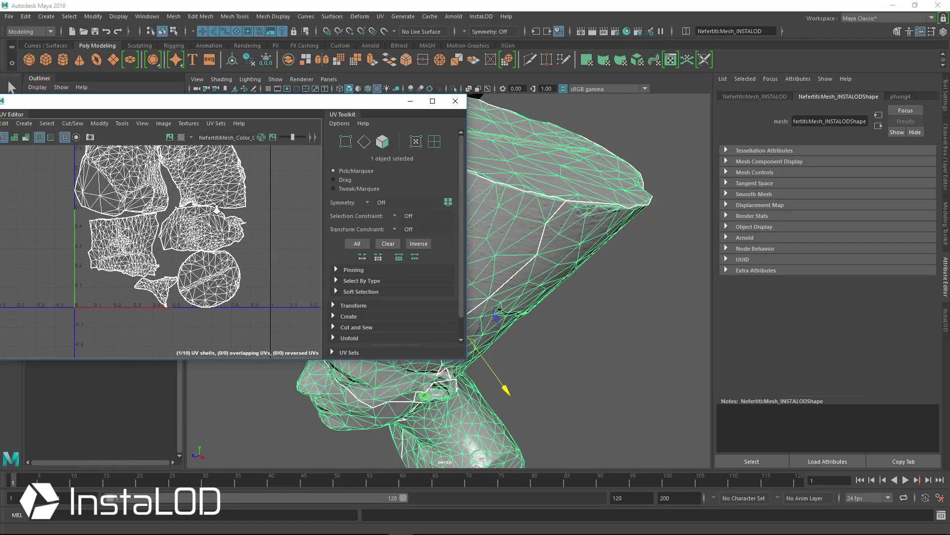
scroll(216, 210, up, 2)
alt+middle_drag(216, 209, 200, 258)
alt+drag(586, 197, 595, 222)
alt+right_drag(580, 250, 609, 233)
alt+middle_drag(609, 233, 609, 273)
alt+drag(594, 267, 530, 170)
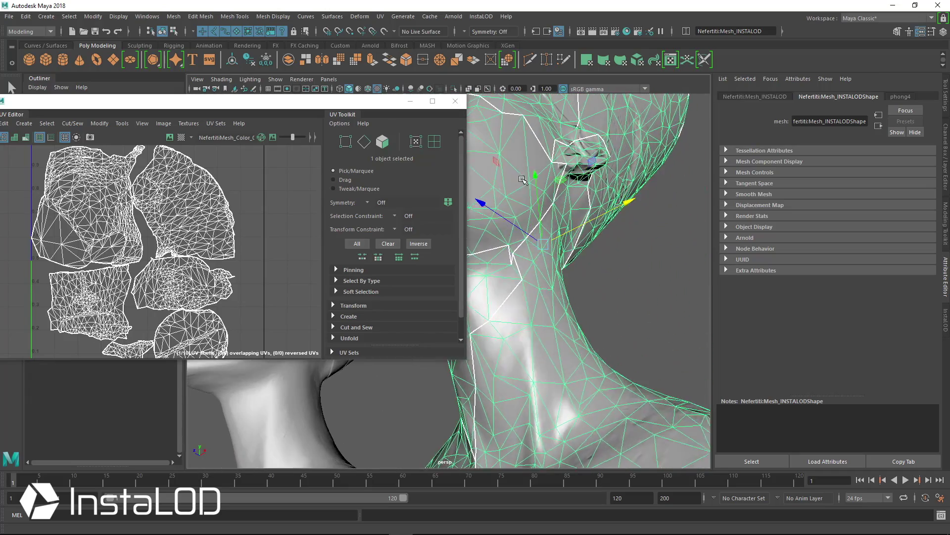
alt+drag(522, 179, 530, 216)
alt+right_drag(530, 217, 448, 126)
click(455, 101)
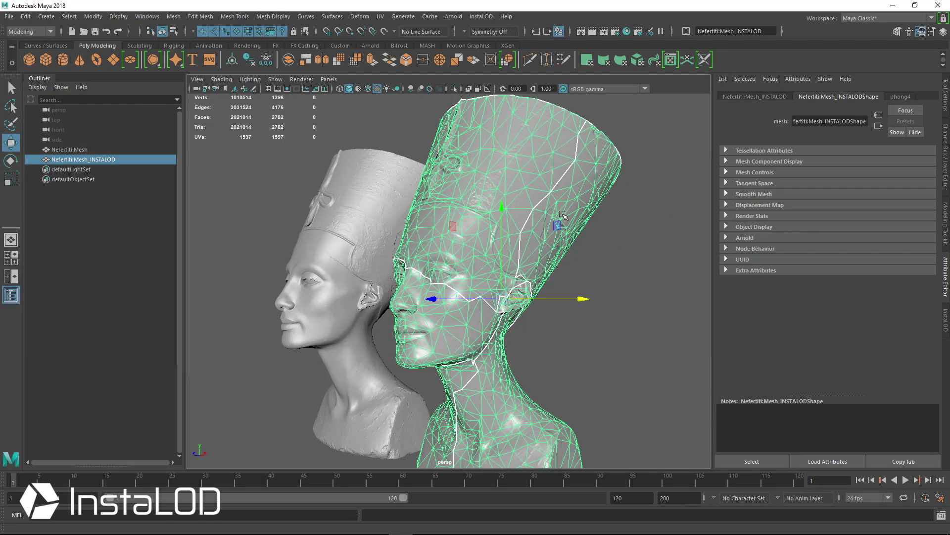
Compare the new low-poly bust with the original from the side and front, with and without its wireframe.
alt+drag(563, 214, 683, 265)
click(662, 261)
click(514, 277)
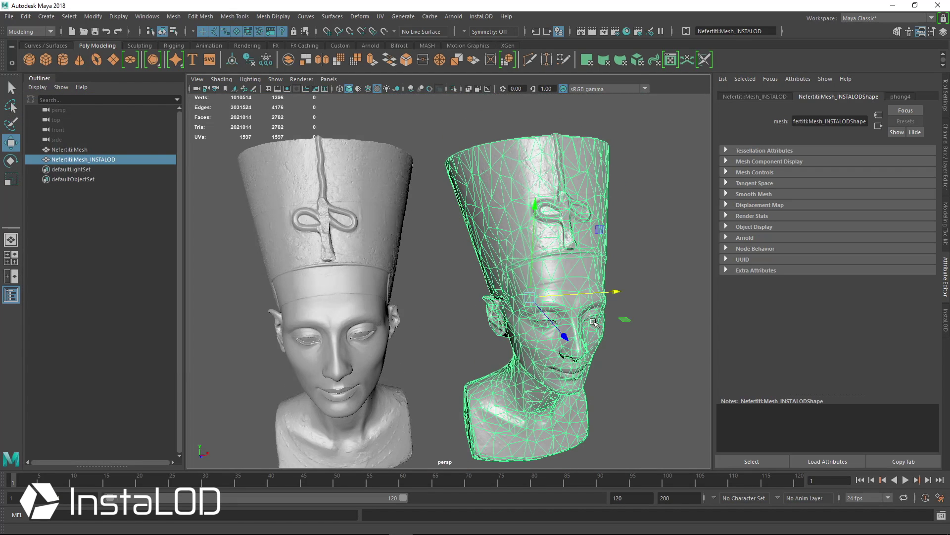
alt+drag(594, 322, 645, 288)
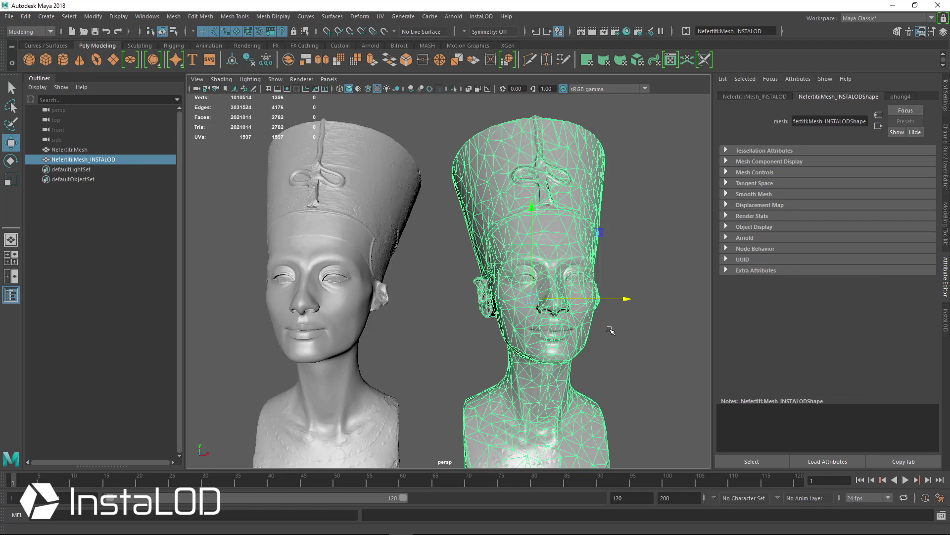
alt+drag(624, 337, 411, 324)
click(569, 361)
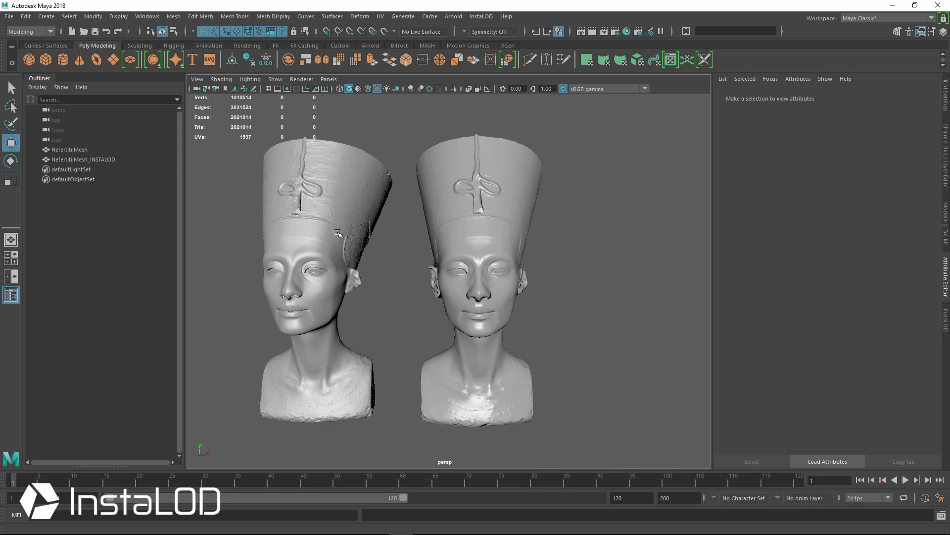
click(450, 233)
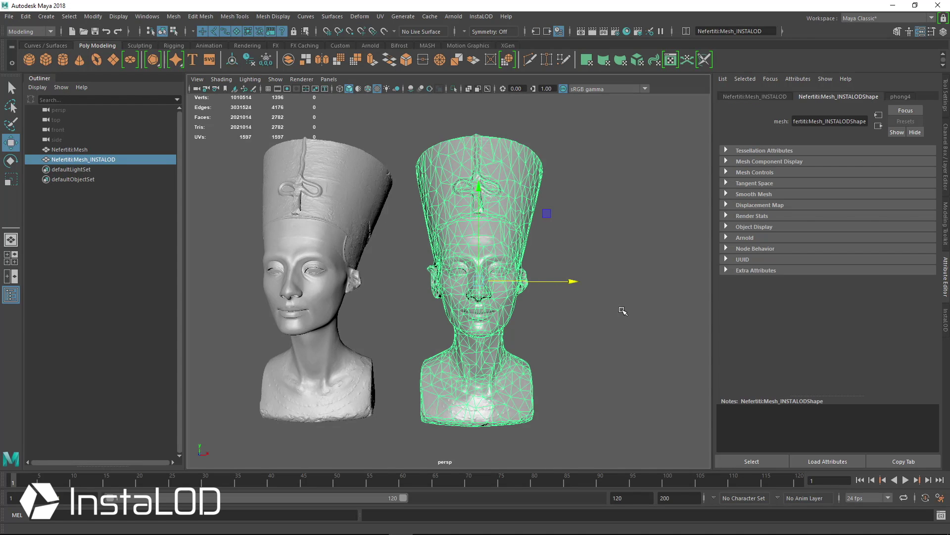
click(612, 341)
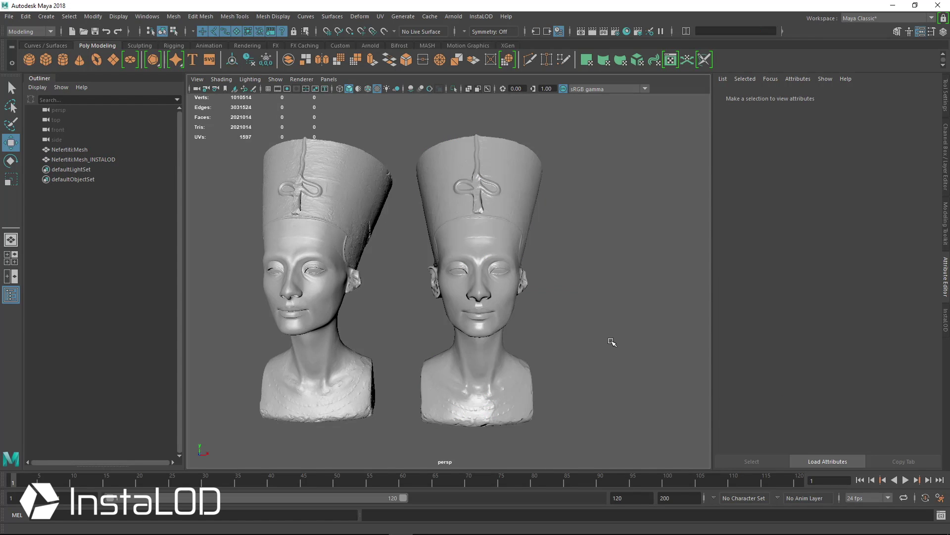
Review the InstaLOD remesh settings up to the Surface Construction resolution, and check the original and low-poly busts against them.
click(477, 241)
click(946, 319)
click(379, 213)
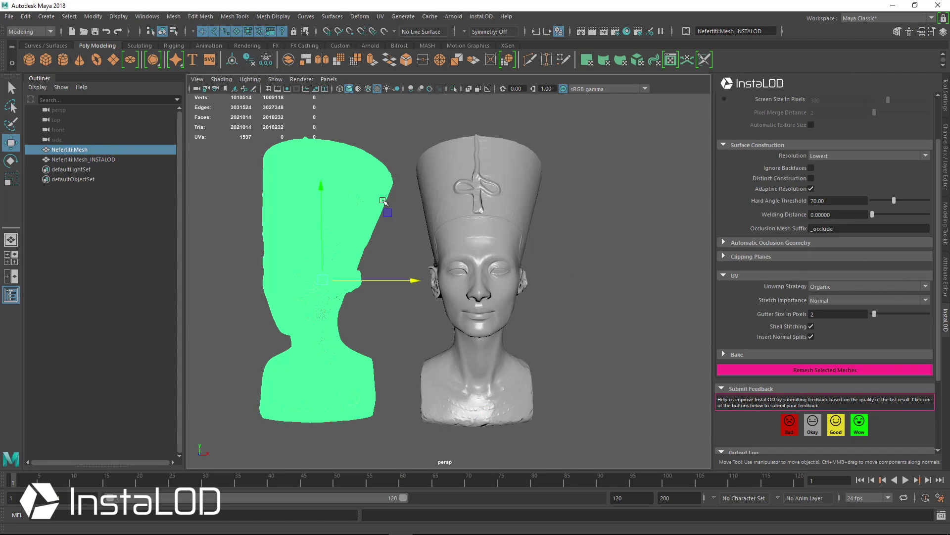
scroll(824, 228, up, 1)
scroll(824, 227, up, 1)
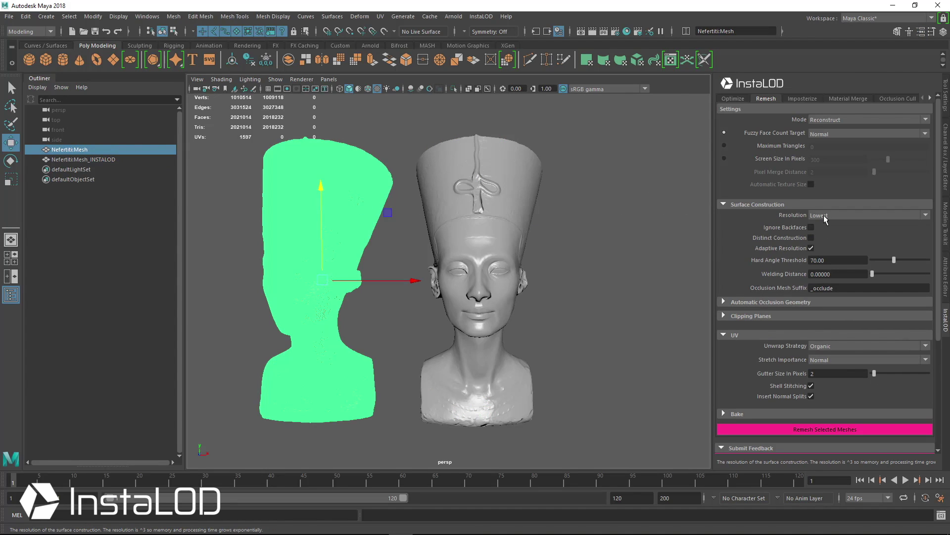
click(481, 254)
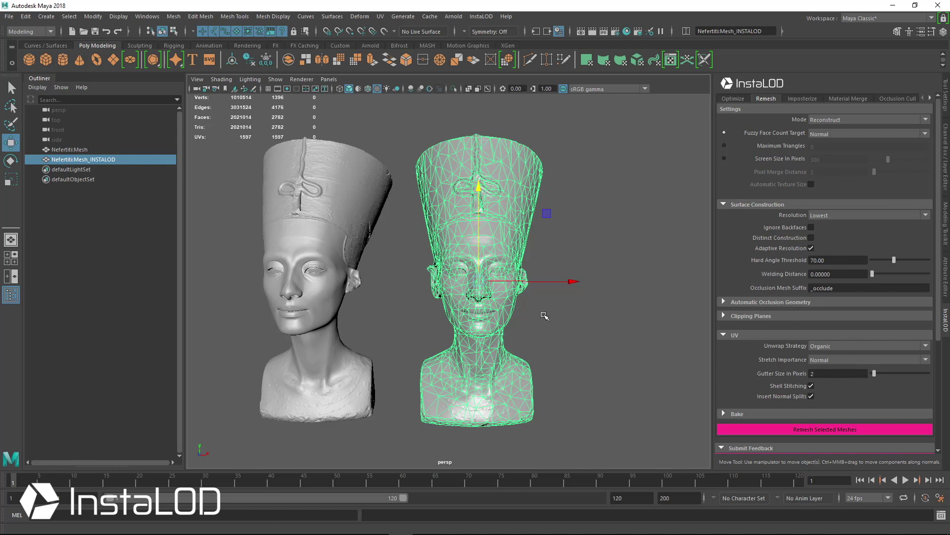
click(571, 315)
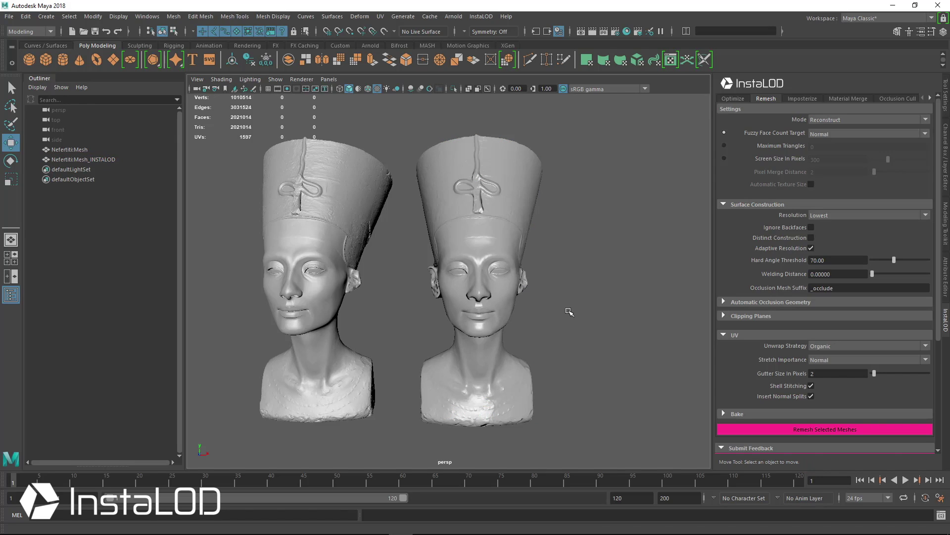